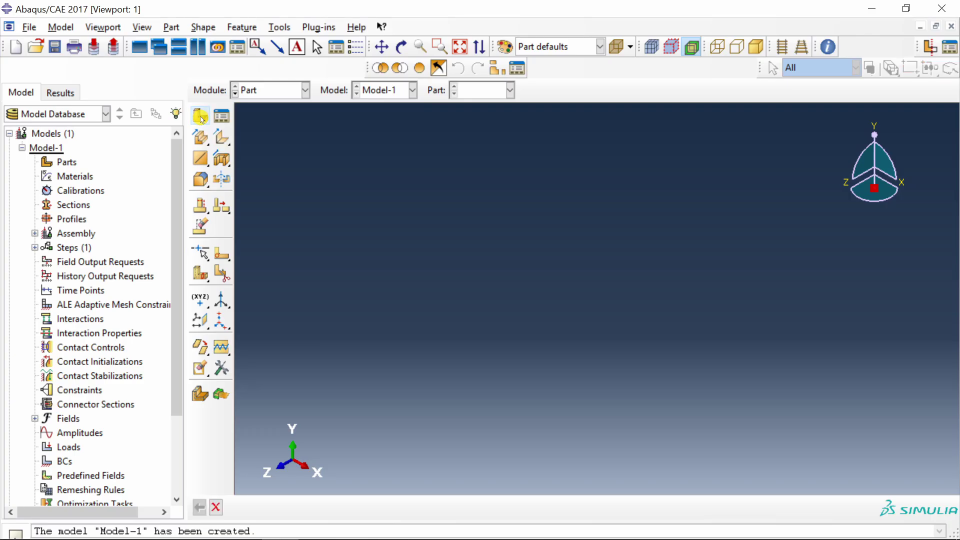
Step: Create a solid bar with a 0.1×0.1 square section extruded to depth 1
click(201, 118)
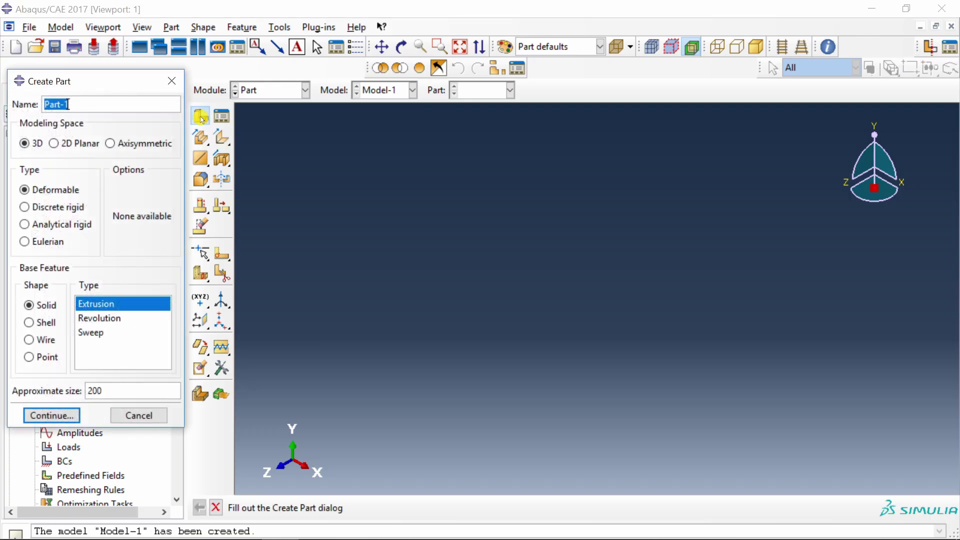
click(113, 387)
key(BackSpace)
key(BackSpace)
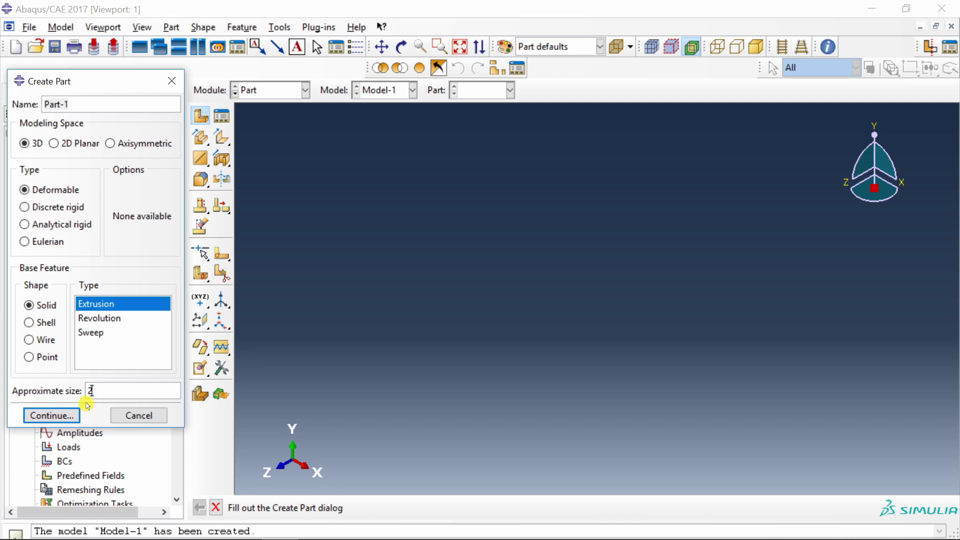
click(66, 414)
click(222, 117)
text(0,0)
key(Return)
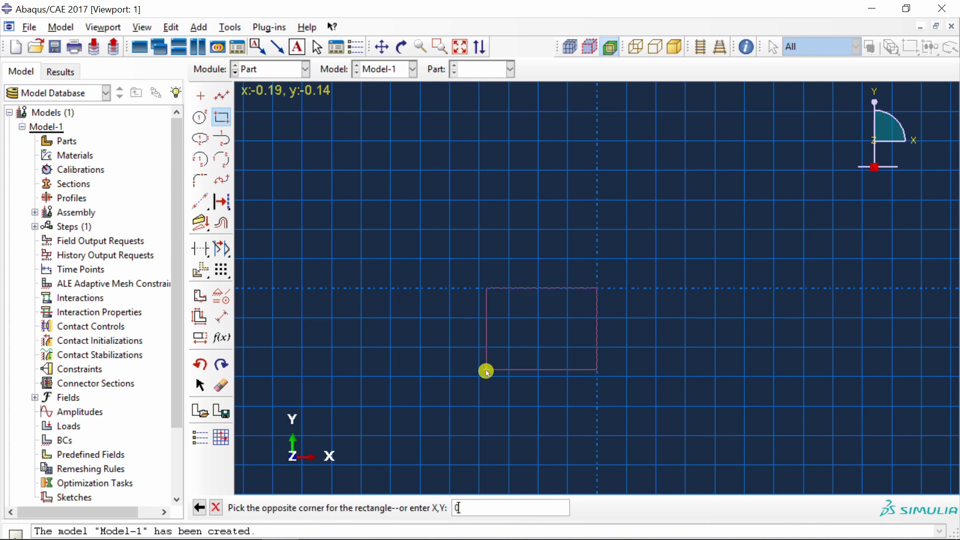
text(0.1,0.1)
key(Return)
middle_click(486, 372)
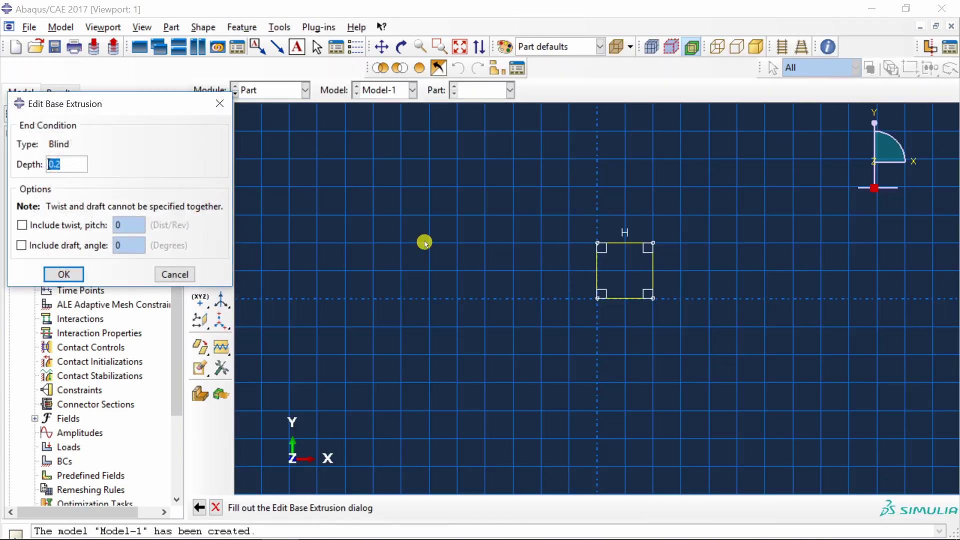
text(1)
click(64, 273)
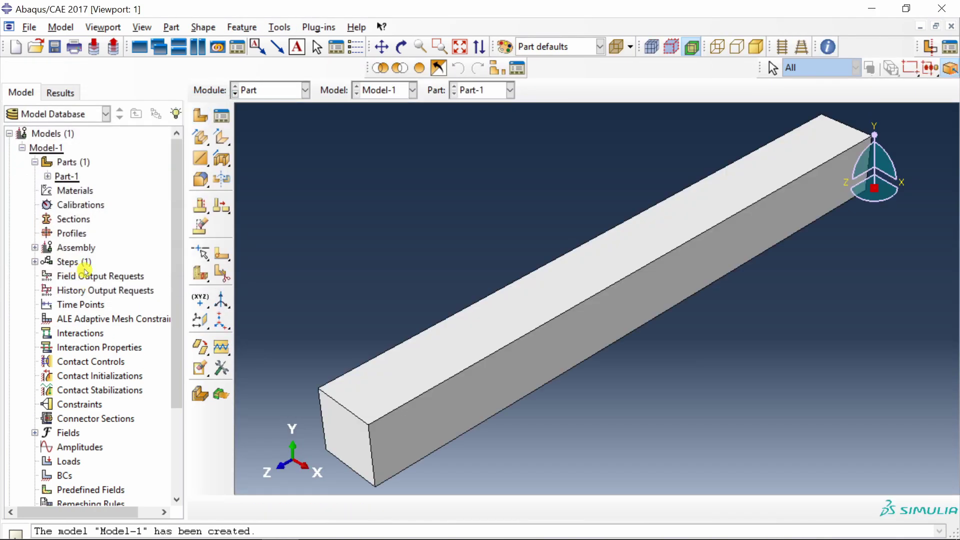
Step: Partition the bar's top face with a single line across it near one end
click(221, 253)
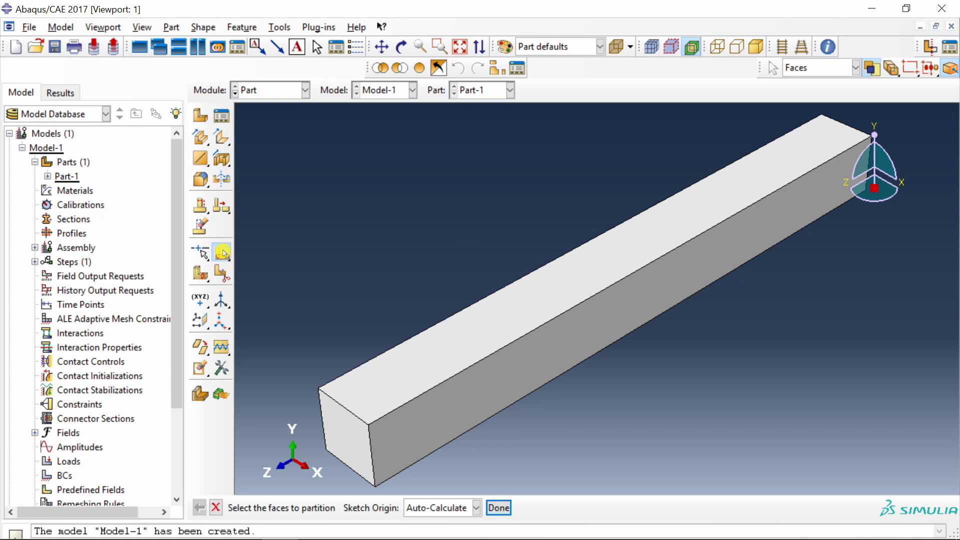
click(390, 370)
middle_click(372, 283)
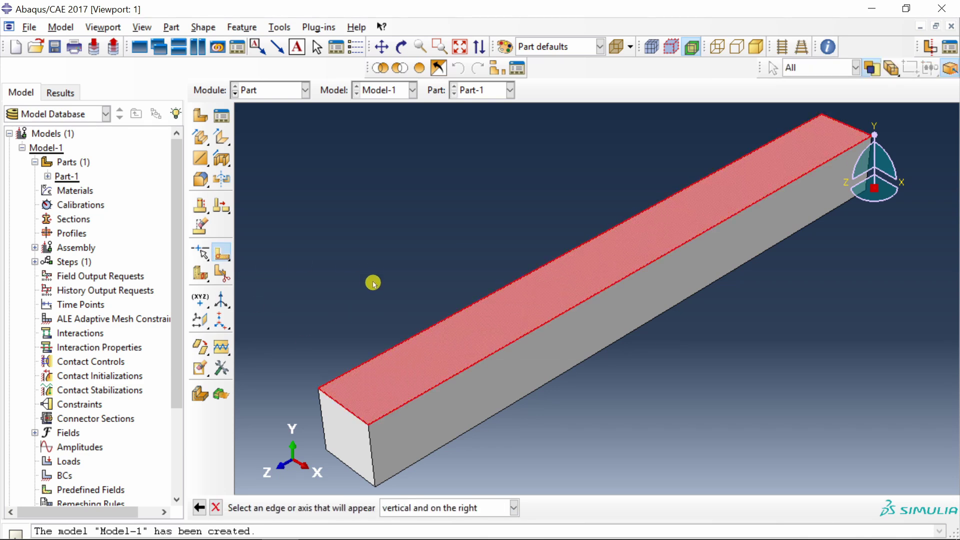
click(848, 125)
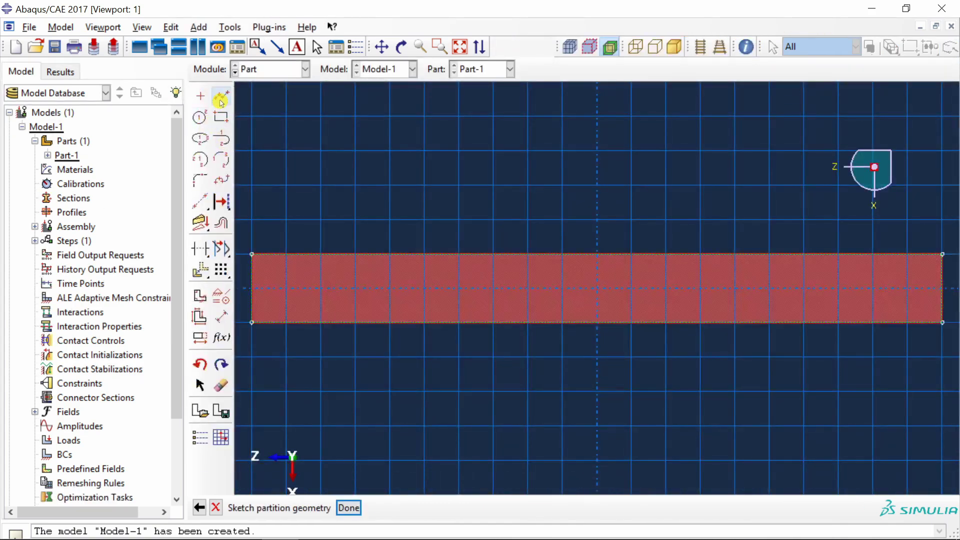
click(324, 255)
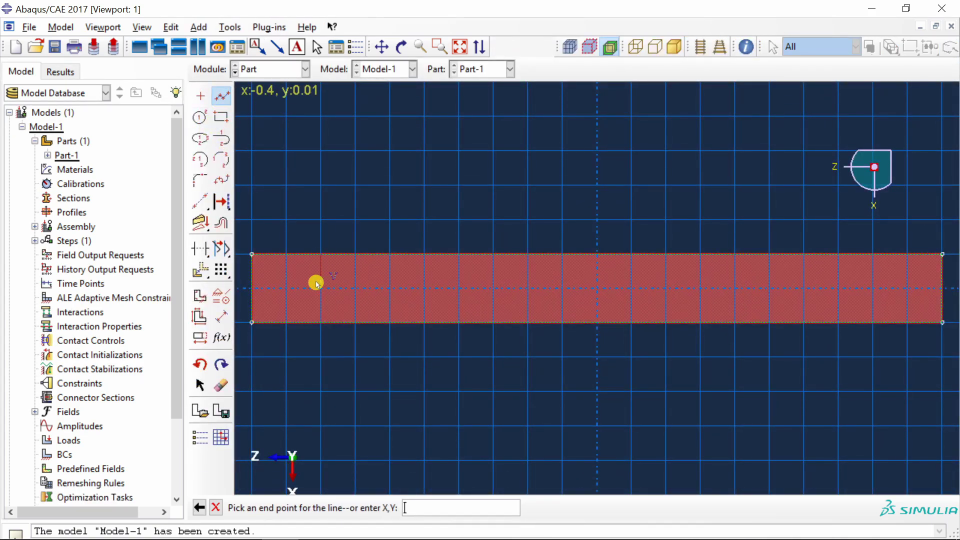
click(322, 325)
middle_click(375, 202)
middle_click(460, 176)
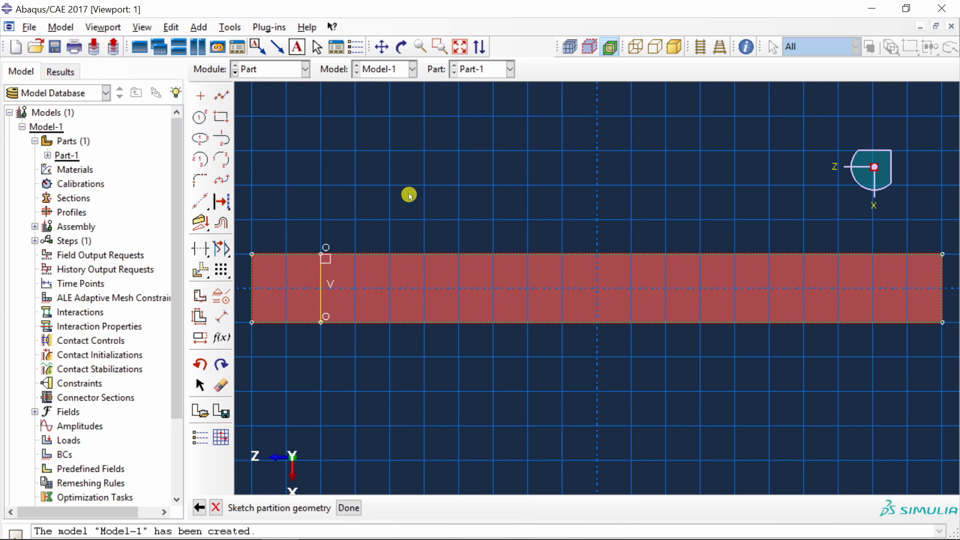
middle_click(408, 195)
click(278, 90)
Step: Create Material-1 with elastic modulus 8e9 and Poisson's ratio 0.3
click(269, 118)
click(199, 115)
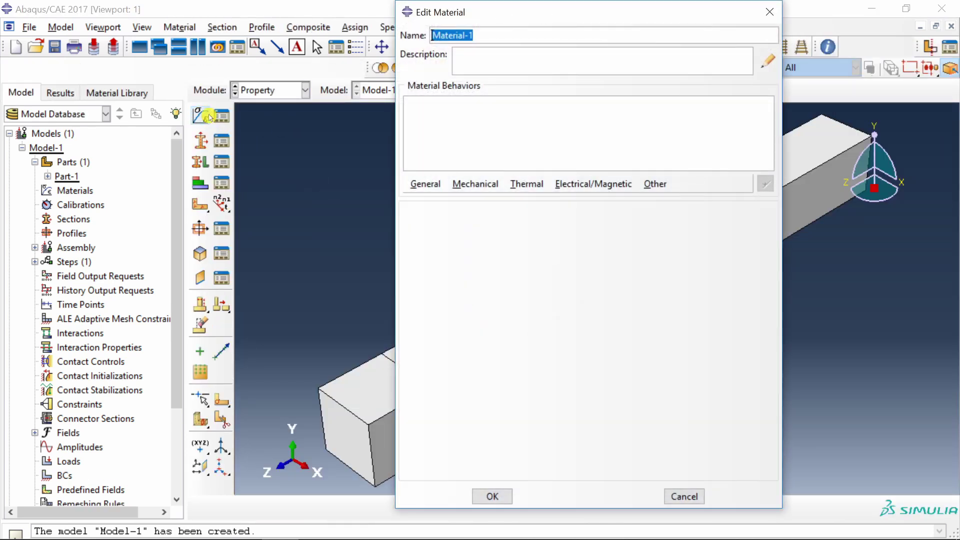
click(462, 185)
mouse_move(483, 199)
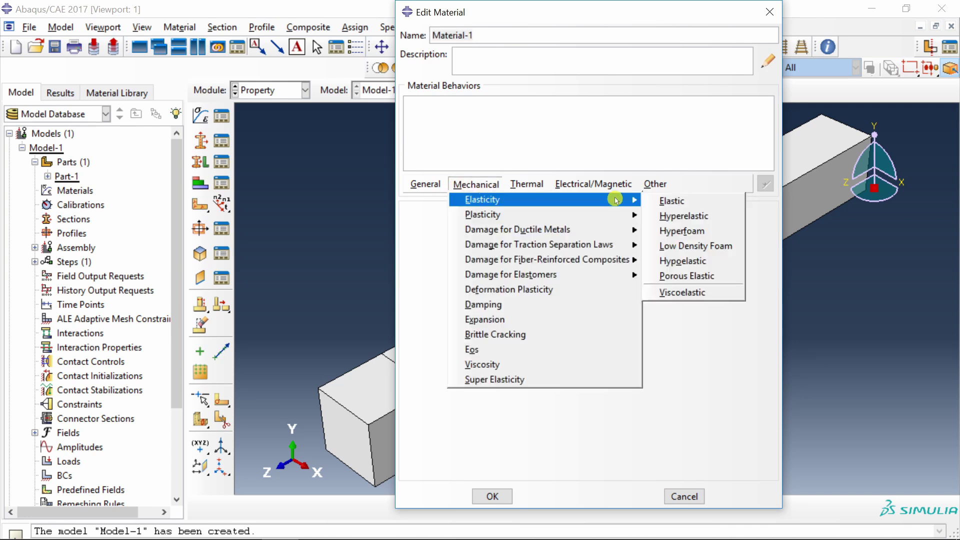
click(667, 200)
click(461, 388)
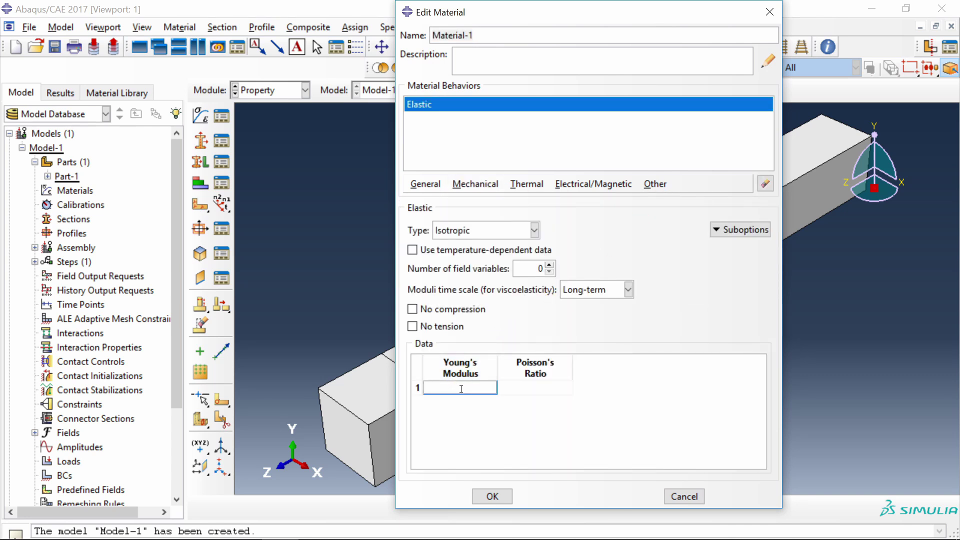
text(8e9)
click(519, 389)
text(0.3)
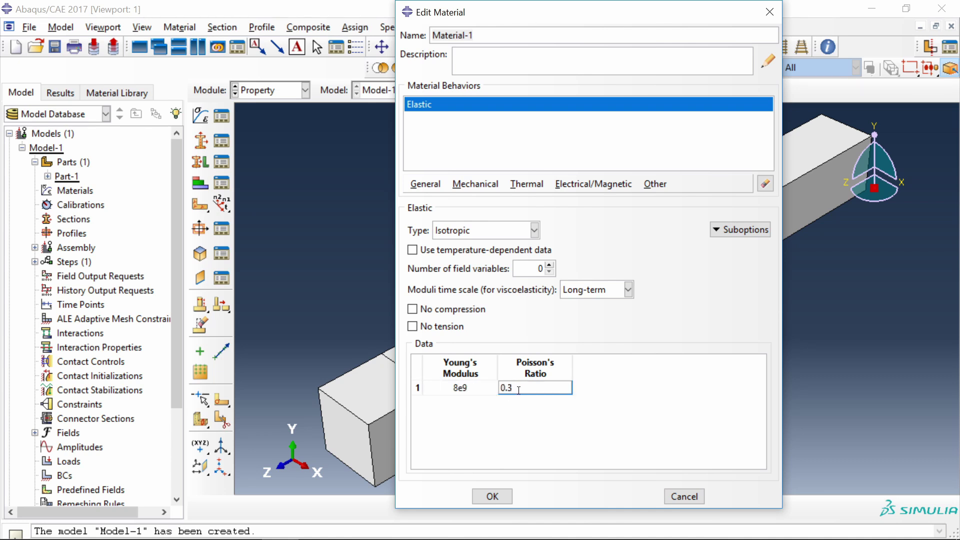
Step: Add damping to the material with alpha 0.004 and beta 0.001
click(486, 184)
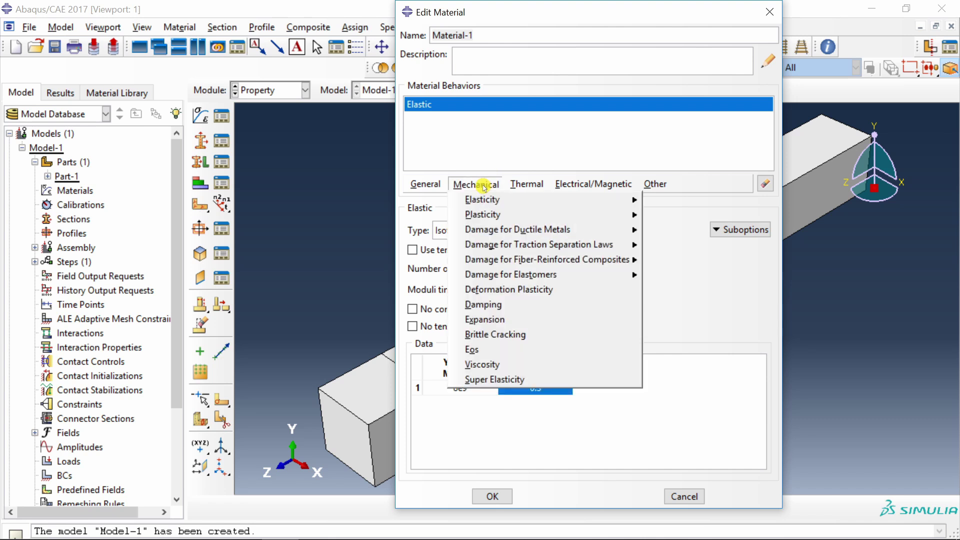
click(508, 306)
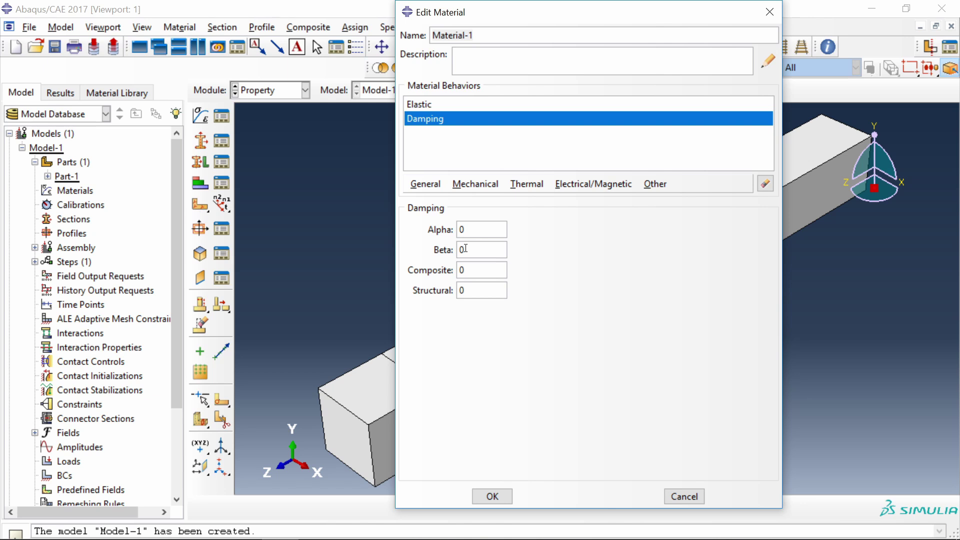
drag(465, 229, 457, 231)
text(.001)
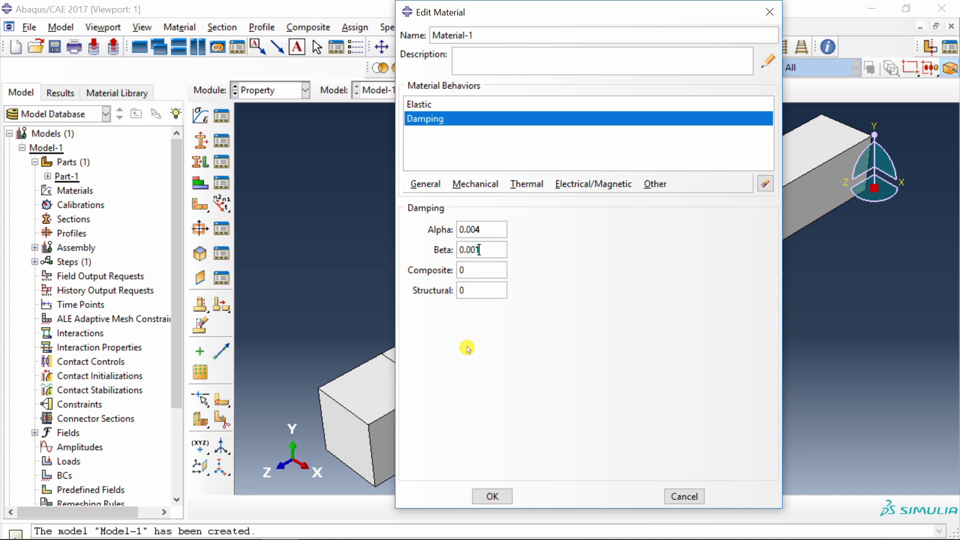
click(492, 496)
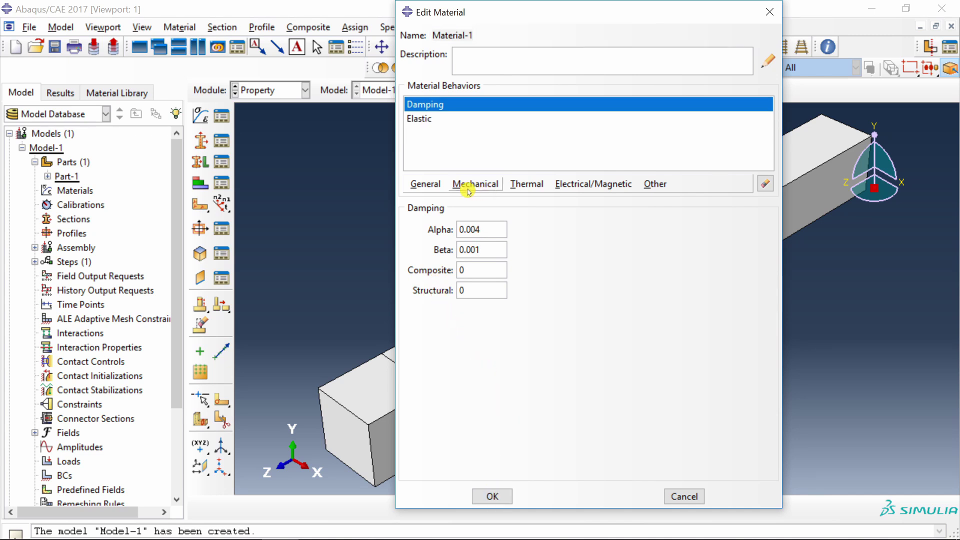
Step: Add a mass density of 700 to the material
click(426, 189)
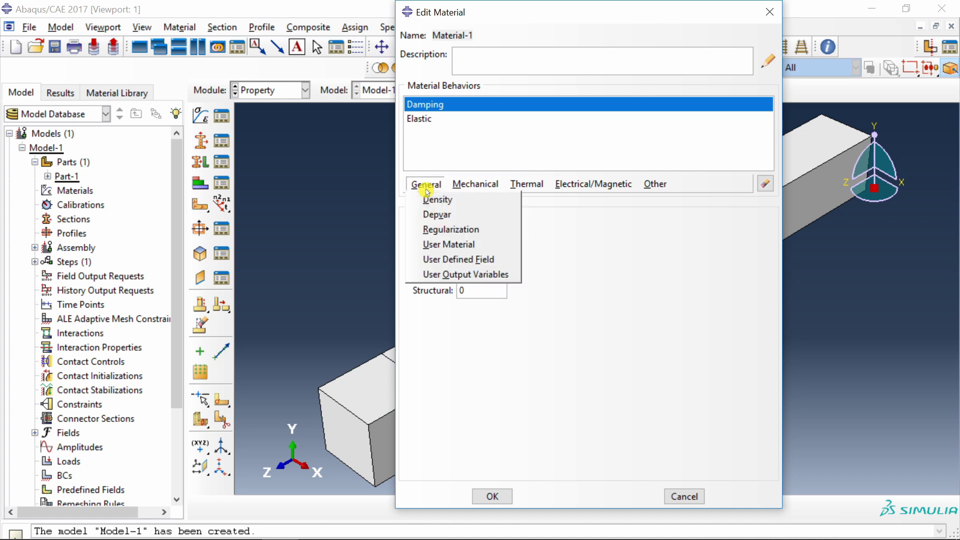
click(438, 200)
click(453, 332)
text(700)
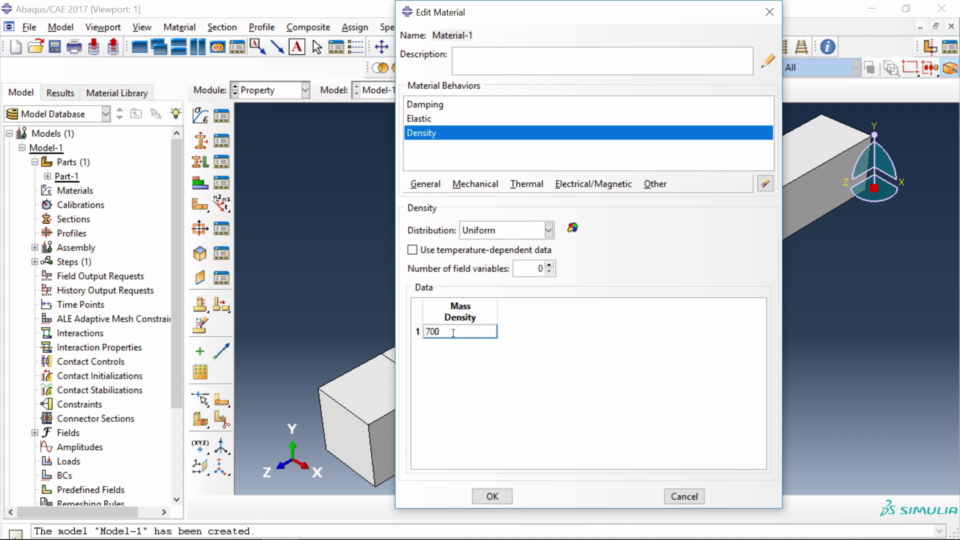
Step: Save the material and assign a solid homogeneous Section-1 to the whole bar
click(494, 496)
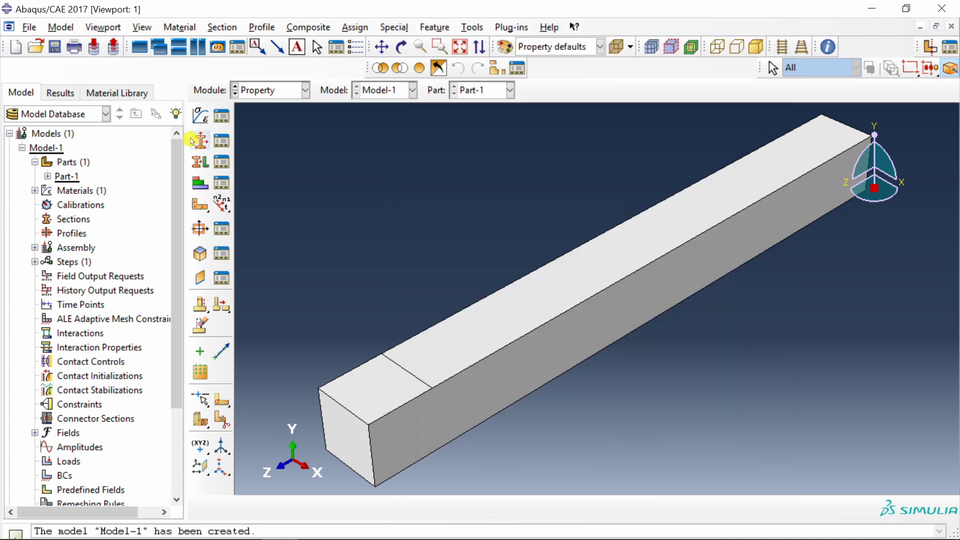
click(200, 140)
click(120, 305)
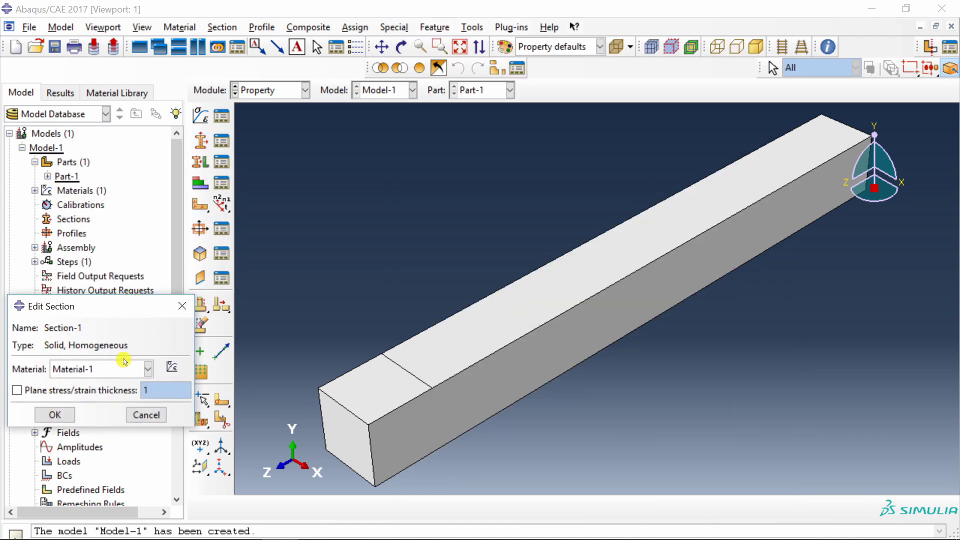
click(56, 417)
click(200, 160)
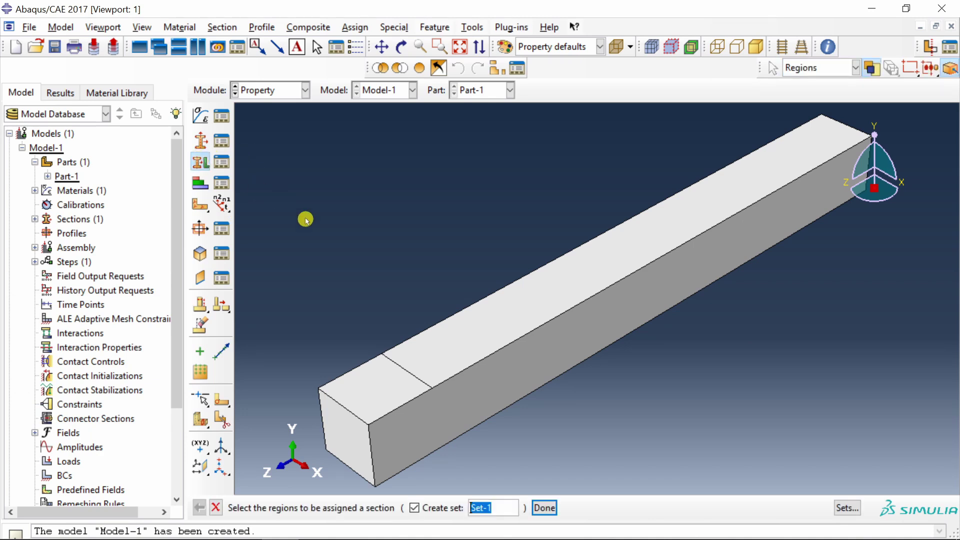
click(578, 324)
middle_click(266, 242)
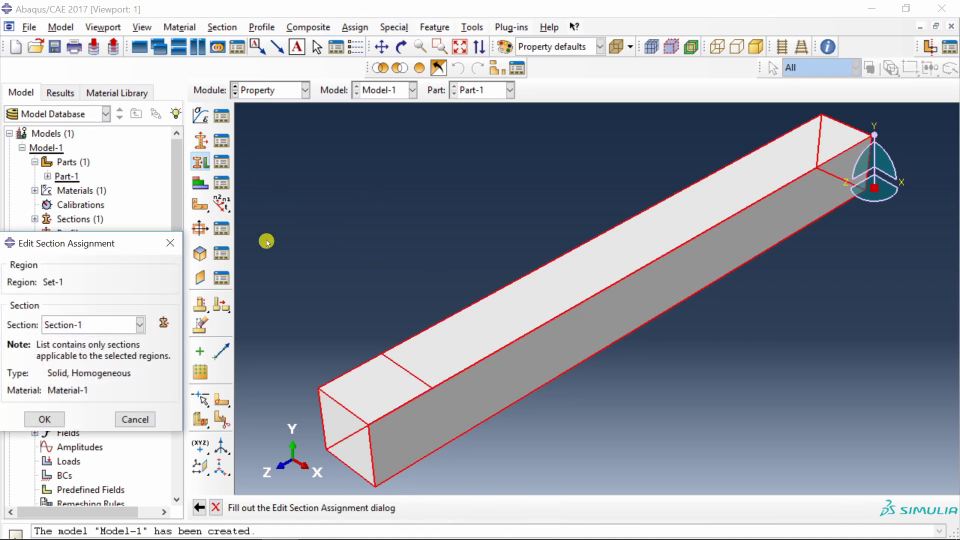
click(44, 419)
Step: Add a Part-1 instance to the assembly and move to the Step module
click(277, 96)
click(272, 133)
click(200, 116)
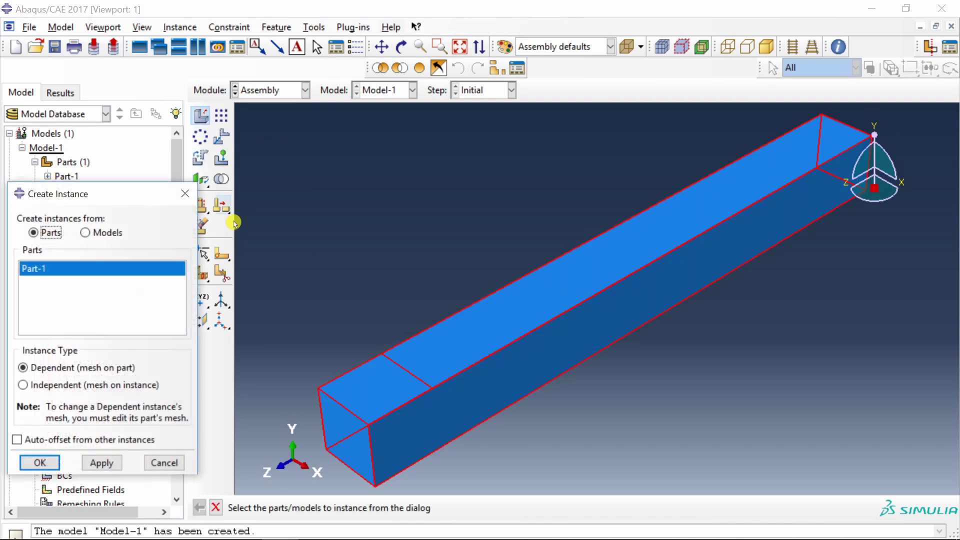
click(35, 464)
click(271, 90)
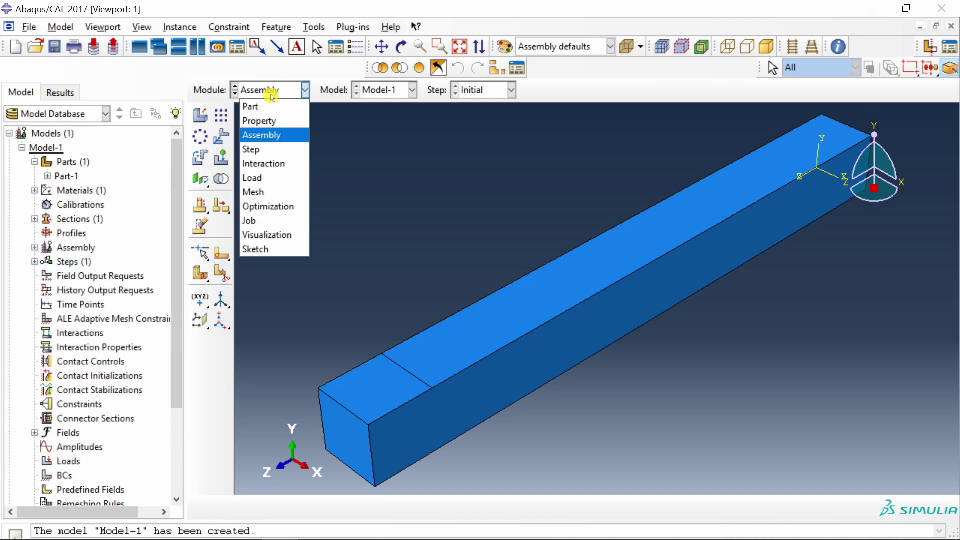
click(279, 149)
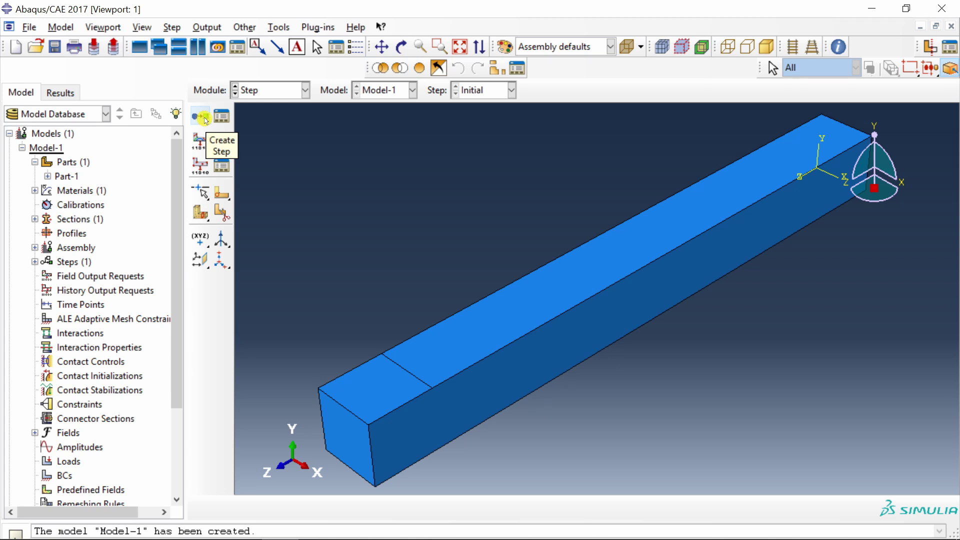
Step: Create a Static, General step with its default settings
click(201, 117)
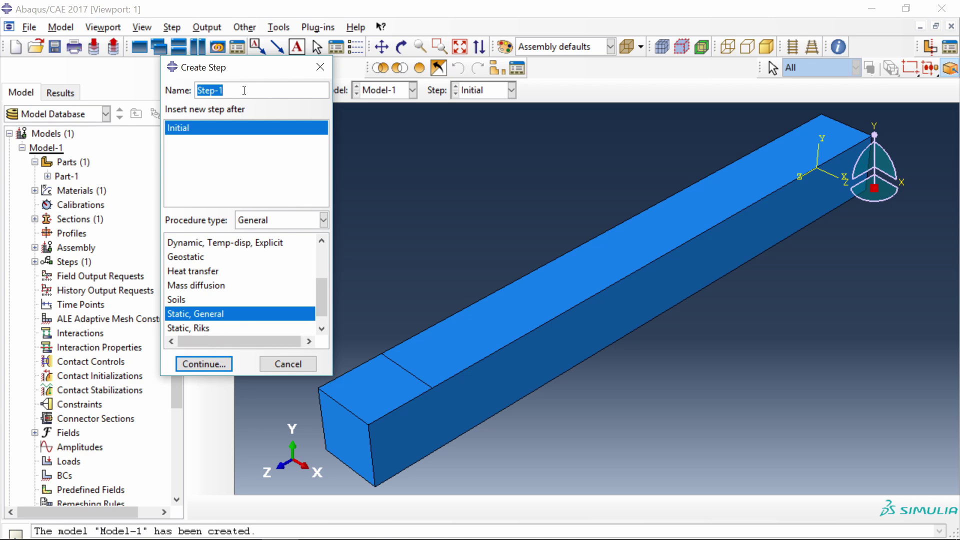
text(S)
click(226, 364)
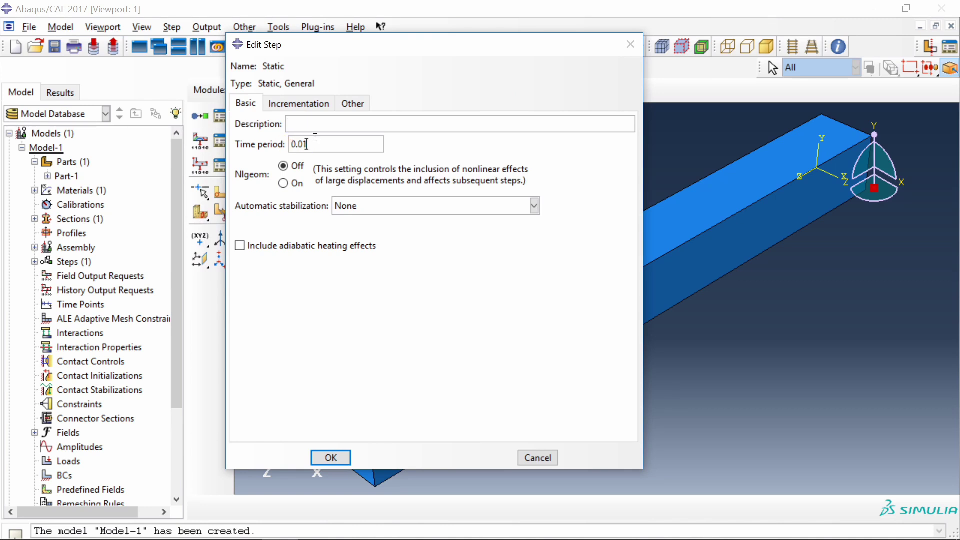
click(334, 458)
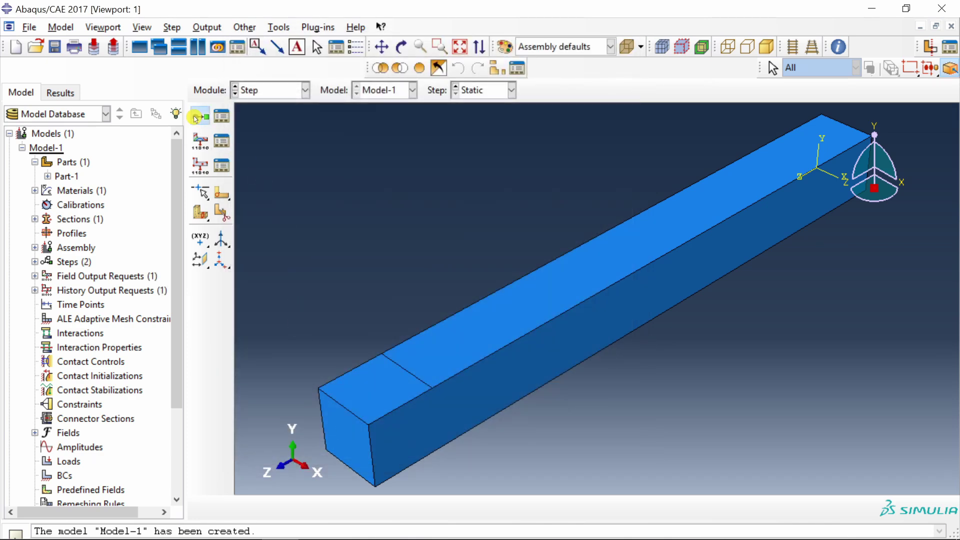
Step: Add Dynamic, Implicit step 'Dynamic': period 0.1, fixed 0.001 increments, 10000 maximum
click(196, 117)
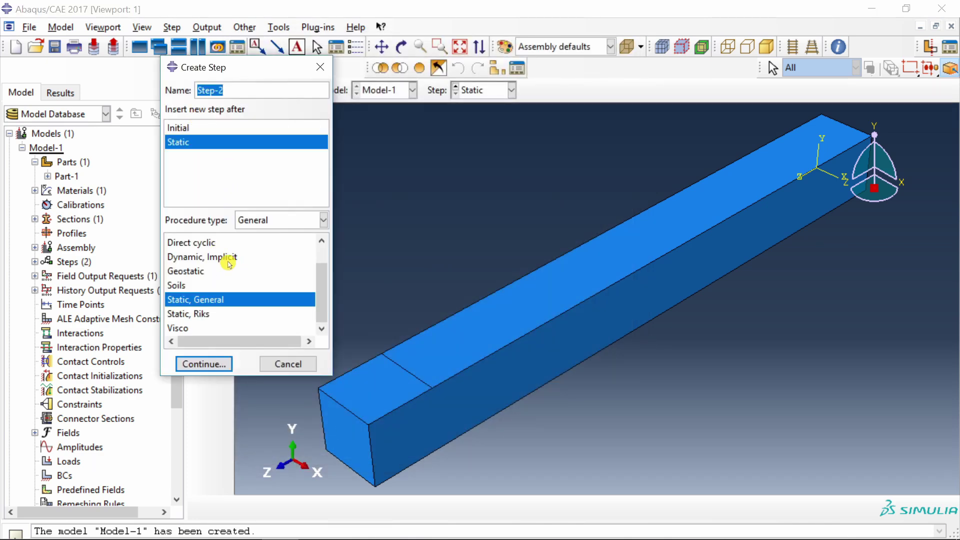
click(228, 263)
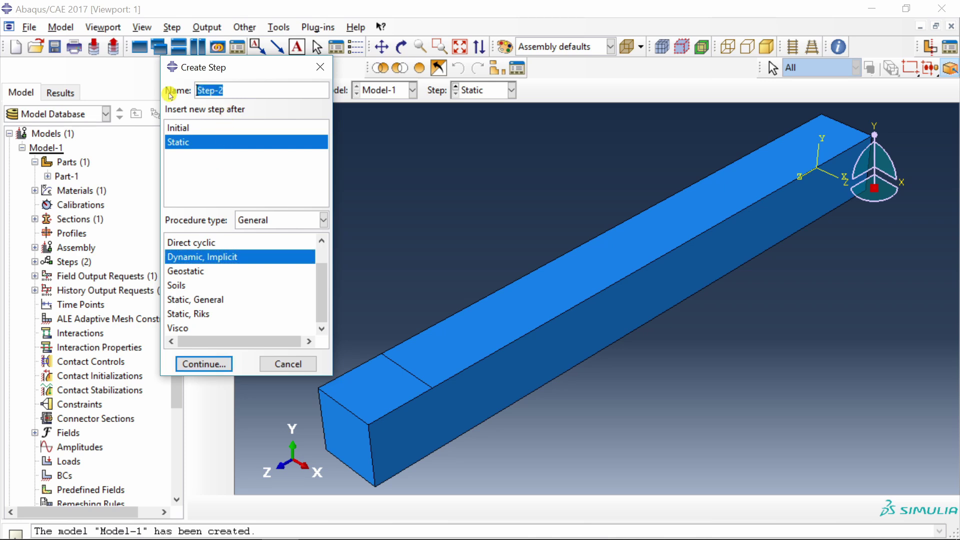
text(Dynamic)
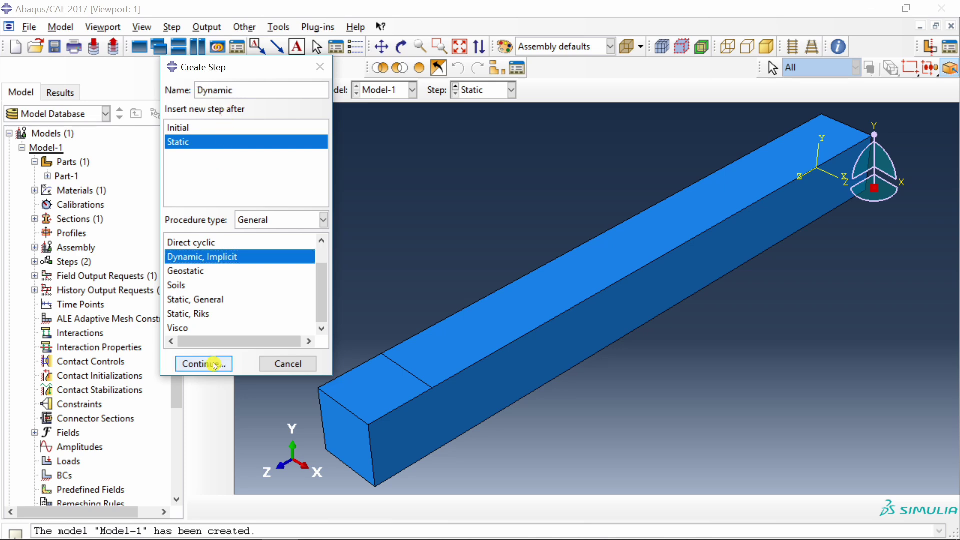
click(212, 365)
text(0.1)
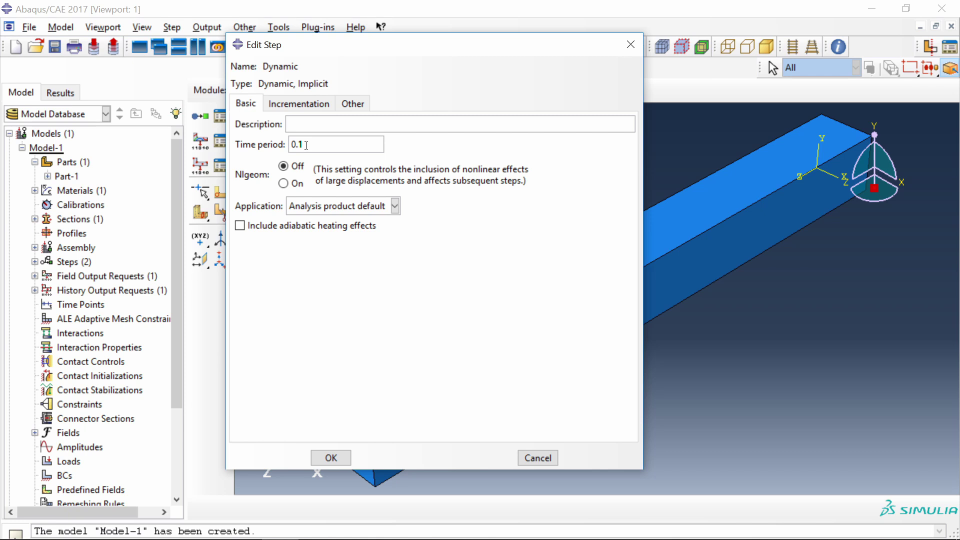
click(302, 105)
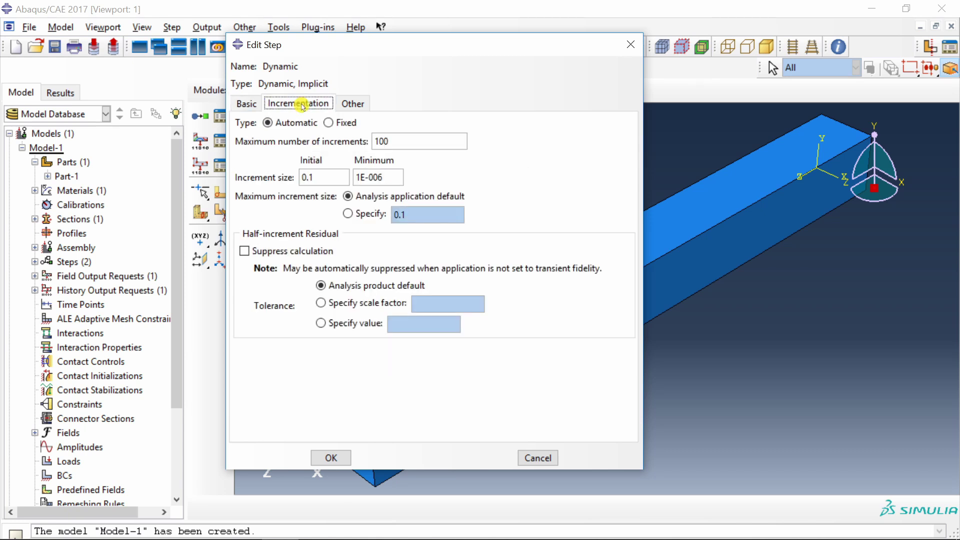
click(328, 123)
text(00)
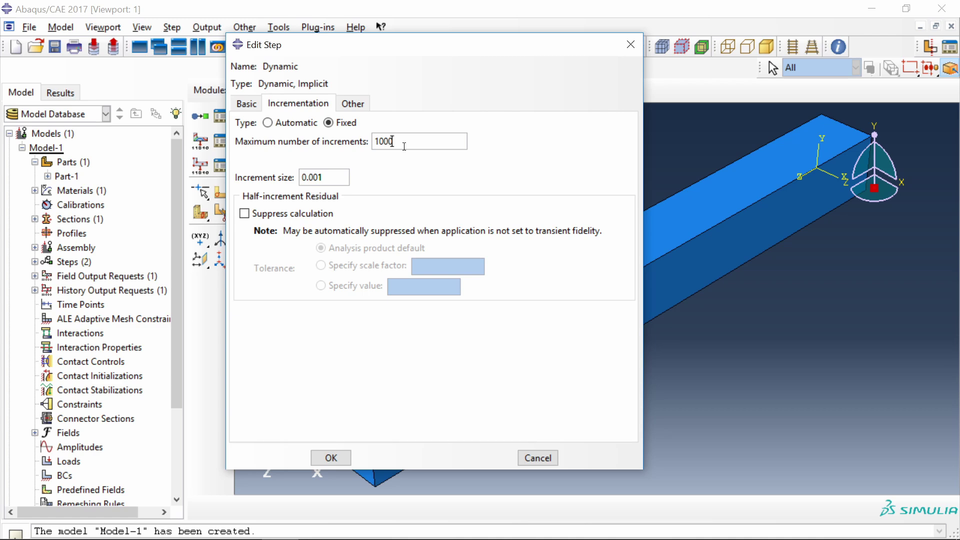
click(337, 463)
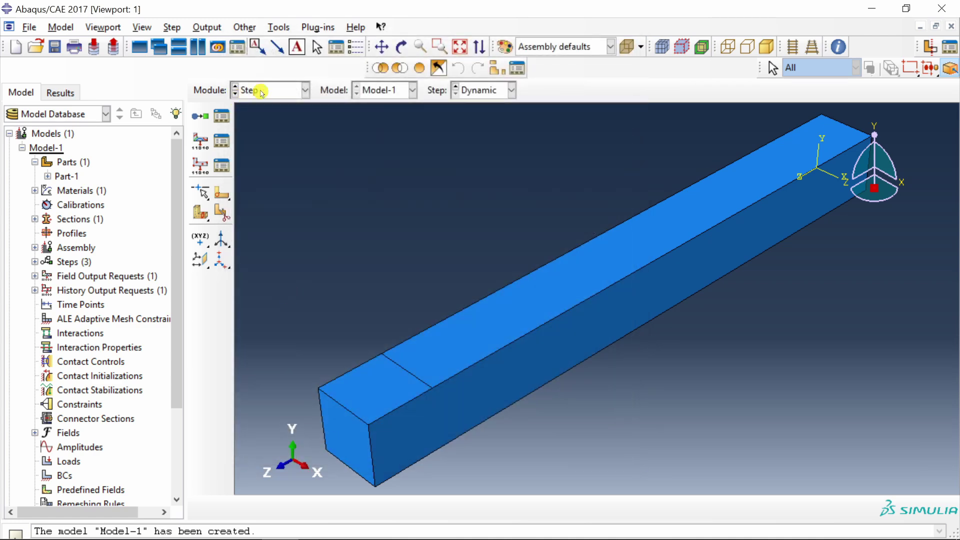
click(255, 90)
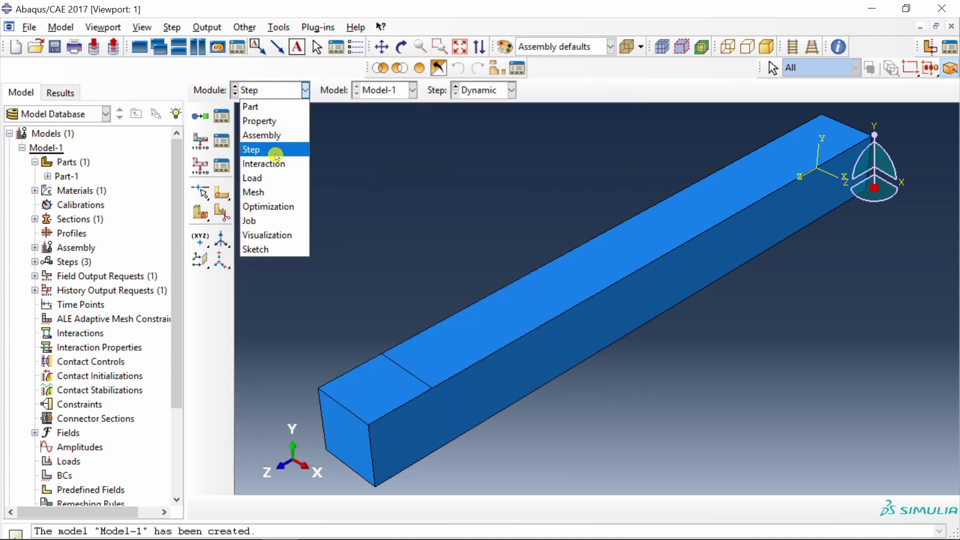
Step: Fully fix (encastre) the beam's end face in the Initial step
click(276, 177)
scroll(407, 297, up, 2)
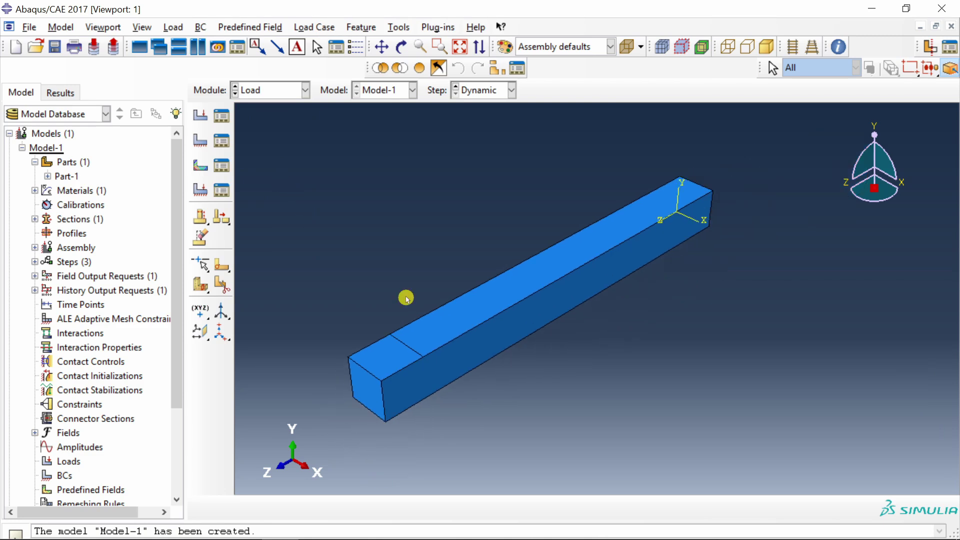
ctrl+alt+drag(659, 255, 570, 325)
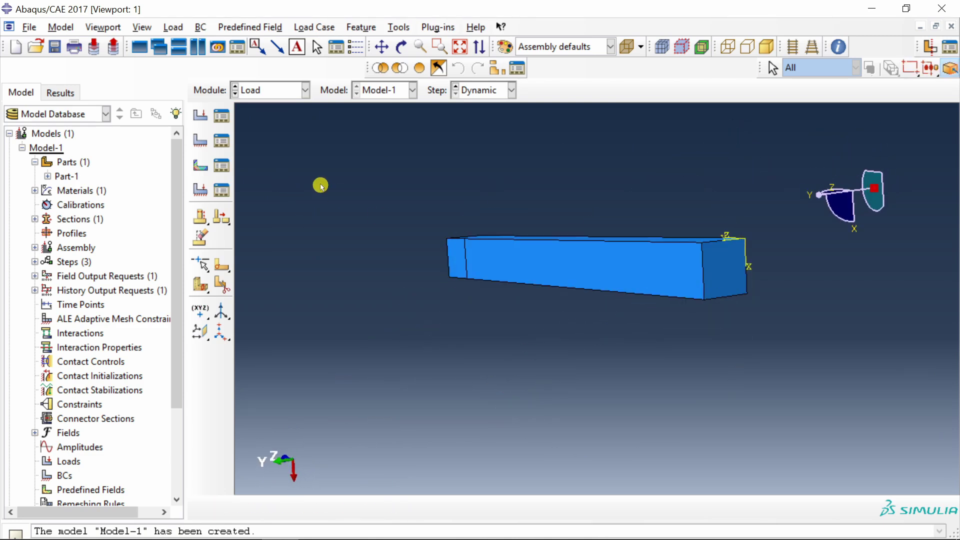
click(199, 140)
click(250, 173)
click(245, 190)
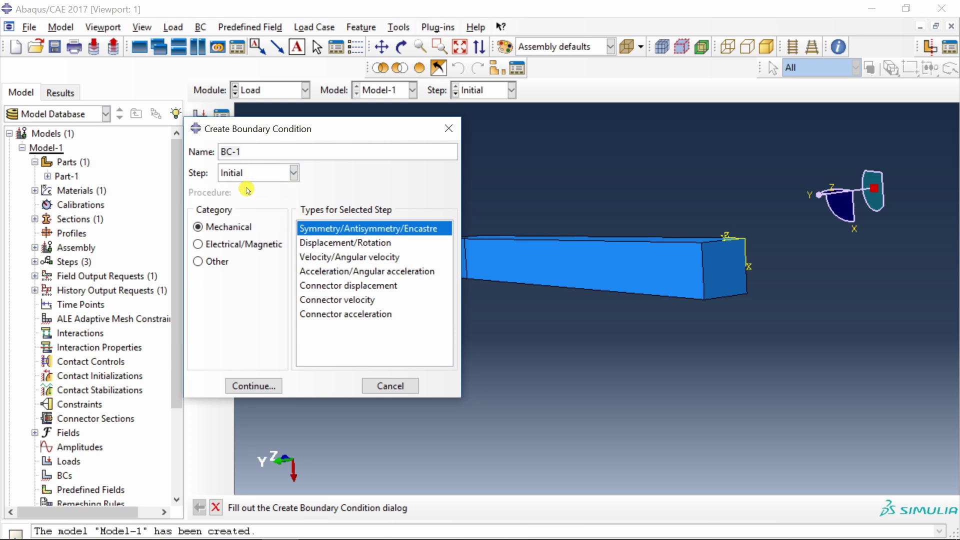
click(263, 388)
click(727, 269)
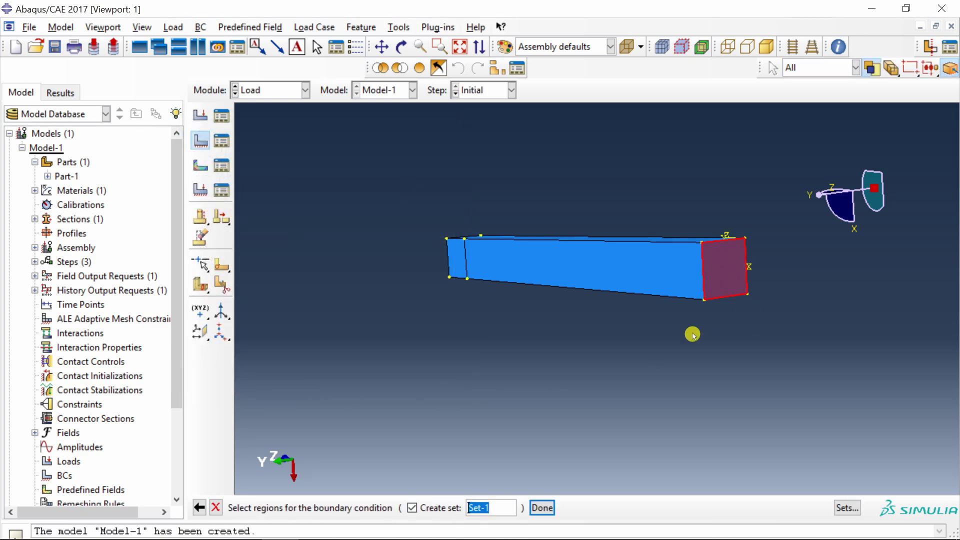
middle_click(558, 330)
click(65, 318)
click(66, 342)
Step: Apply a 30000 pressure to the top face at the unfixed end in the Static step
mouse_move(563, 345)
ctrl+alt+mouse_down()
mouse_move(630, 282)
mouse_move(392, 350)
ctrl+alt+mouse_up()
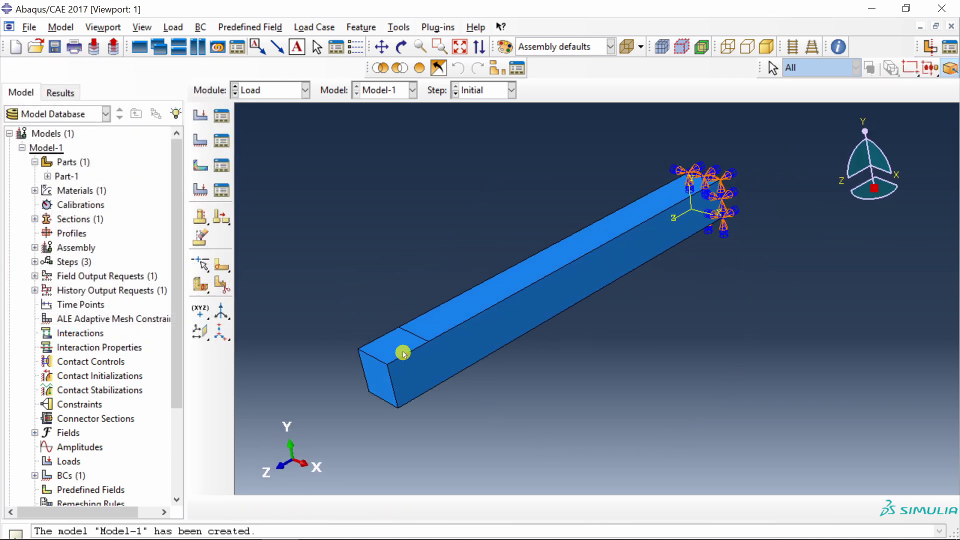
scroll(392, 350, up, 2)
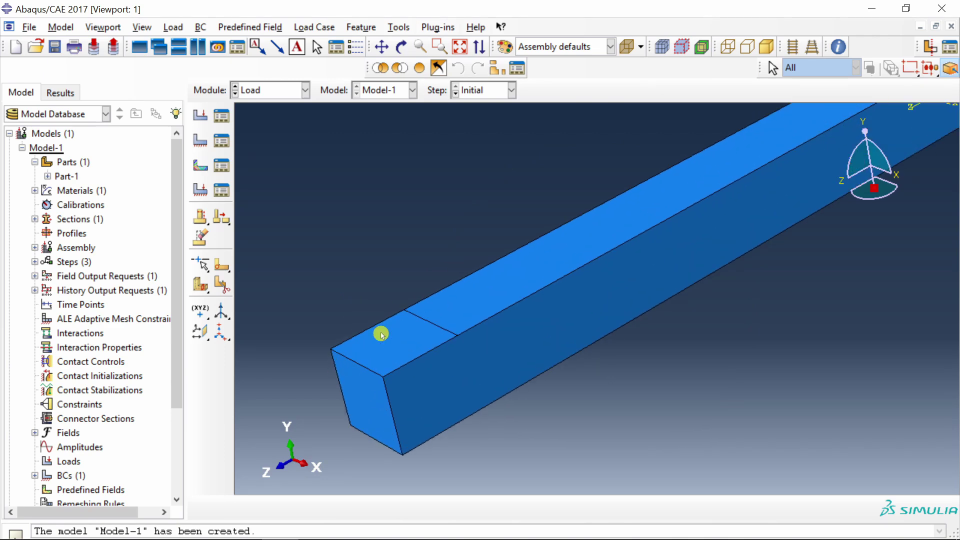
click(200, 115)
click(188, 199)
click(186, 229)
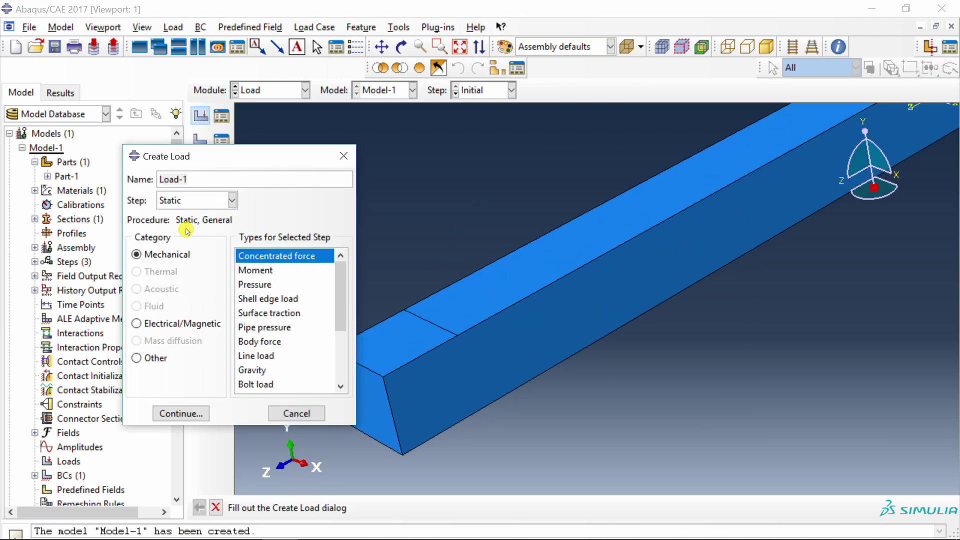
click(258, 285)
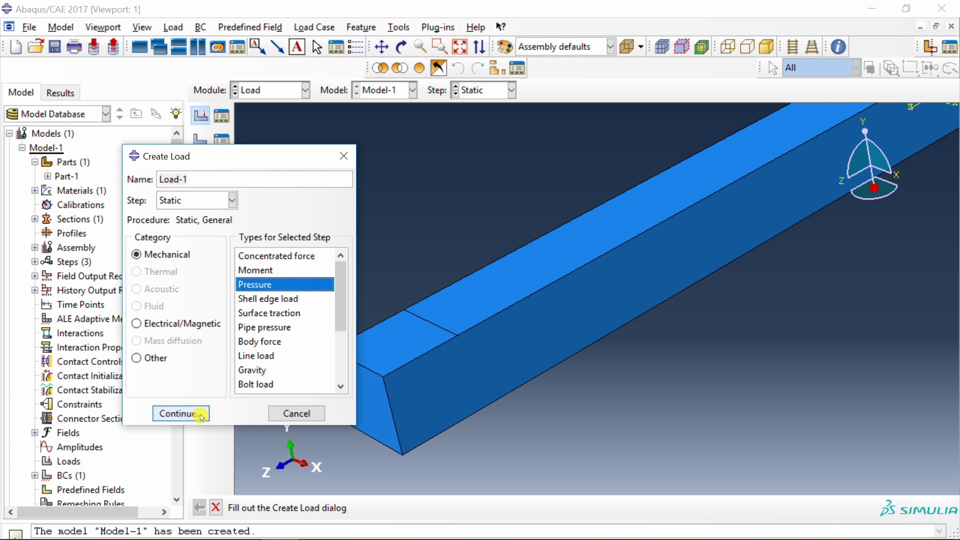
click(181, 413)
click(380, 338)
middle_click(358, 208)
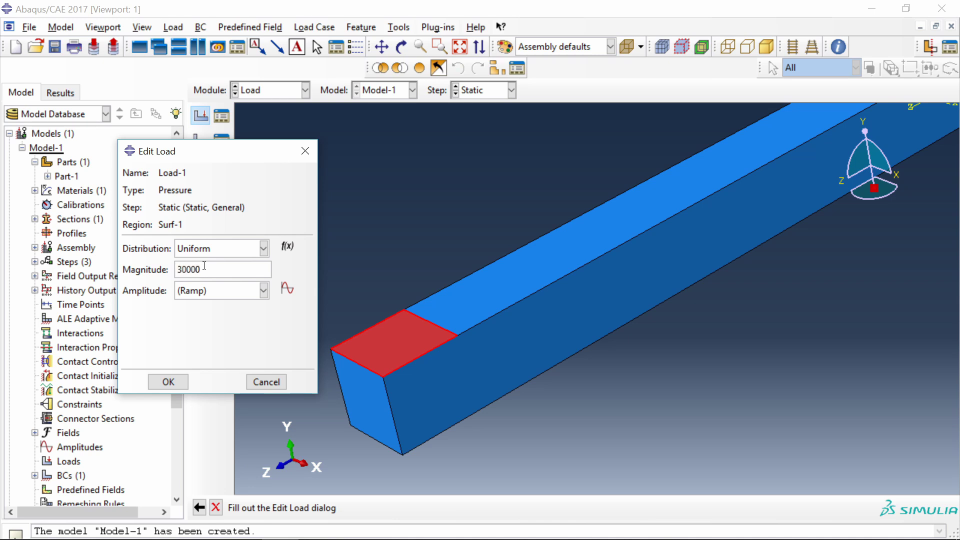
click(169, 381)
scroll(430, 350, down, 3)
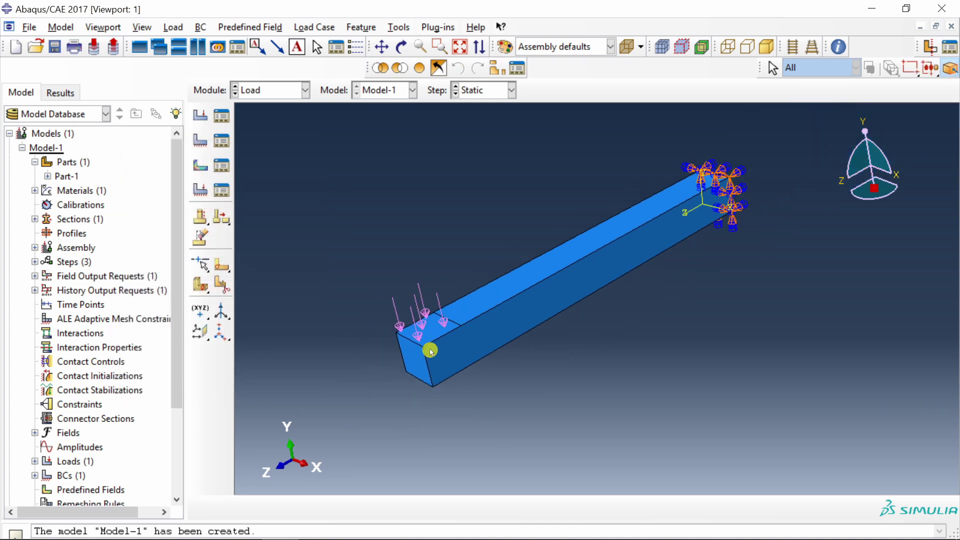
Step: Deactivate Load-1 in the Dynamic step through the Load Manager
click(222, 116)
click(255, 268)
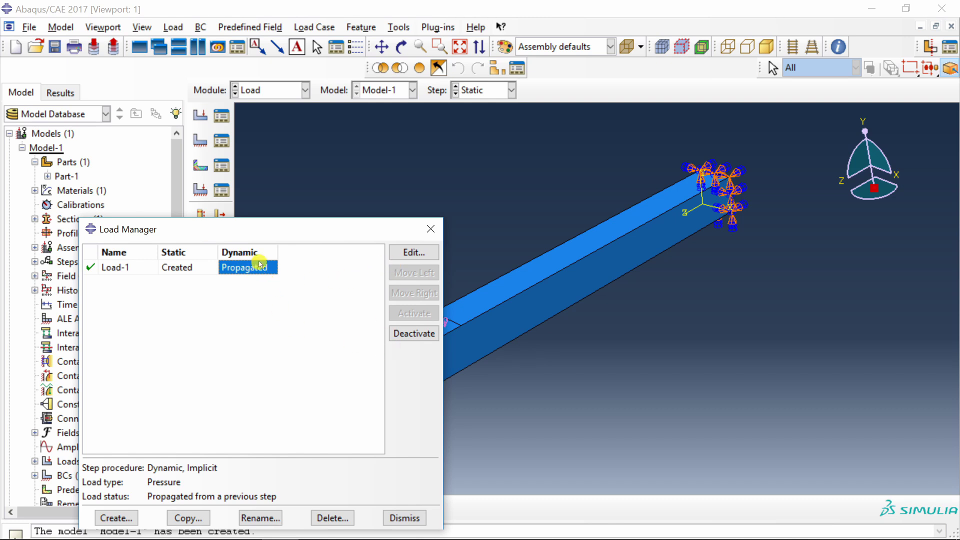
click(413, 333)
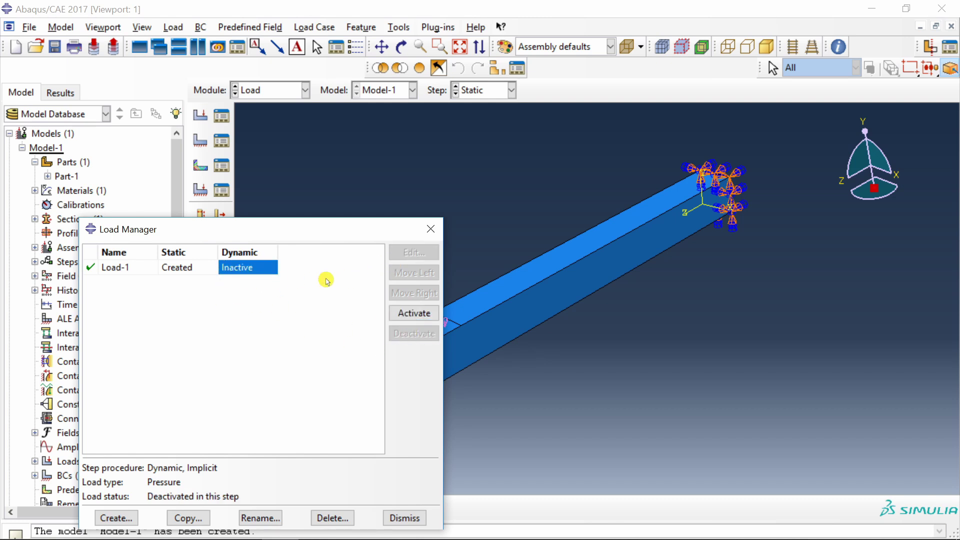
click(430, 233)
Step: Seed Part-1 with a 0.02 global size and mesh it
click(267, 91)
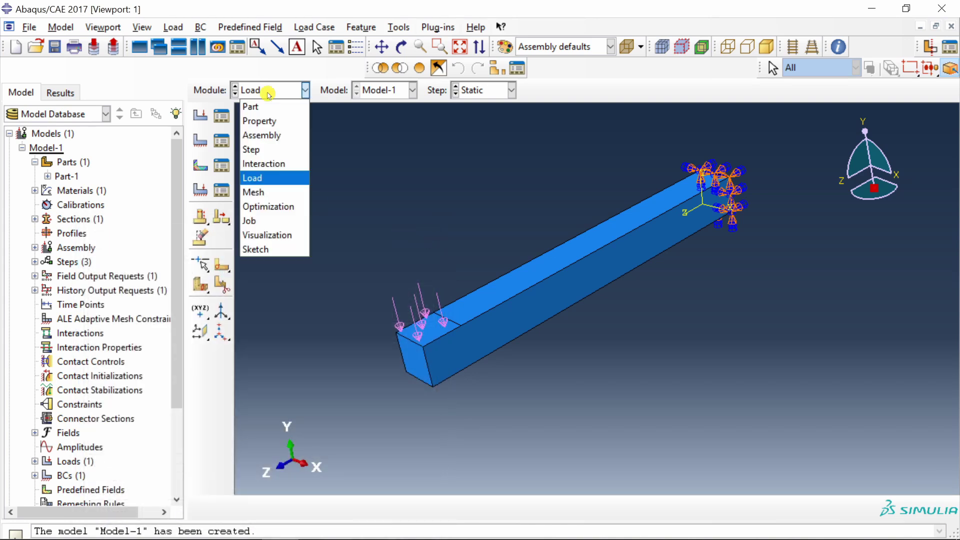
click(272, 191)
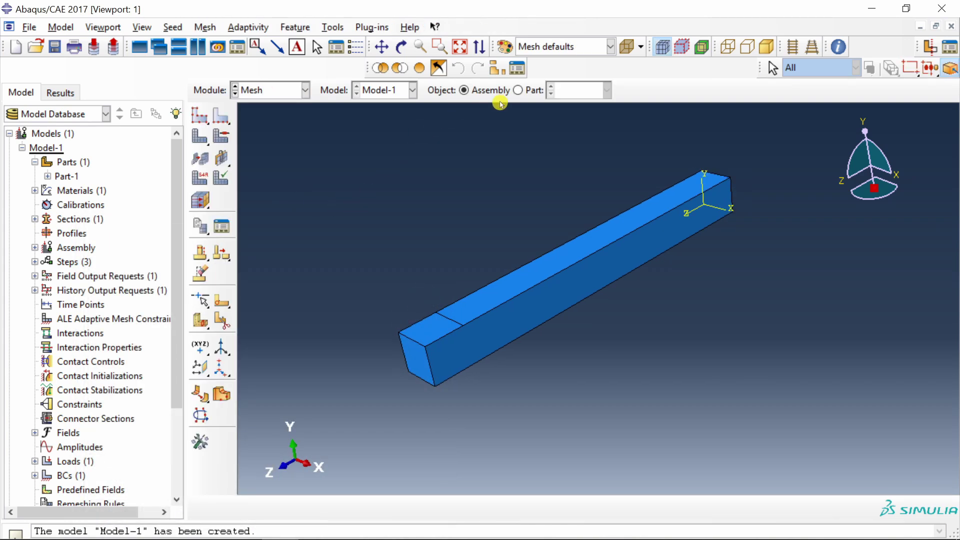
click(520, 91)
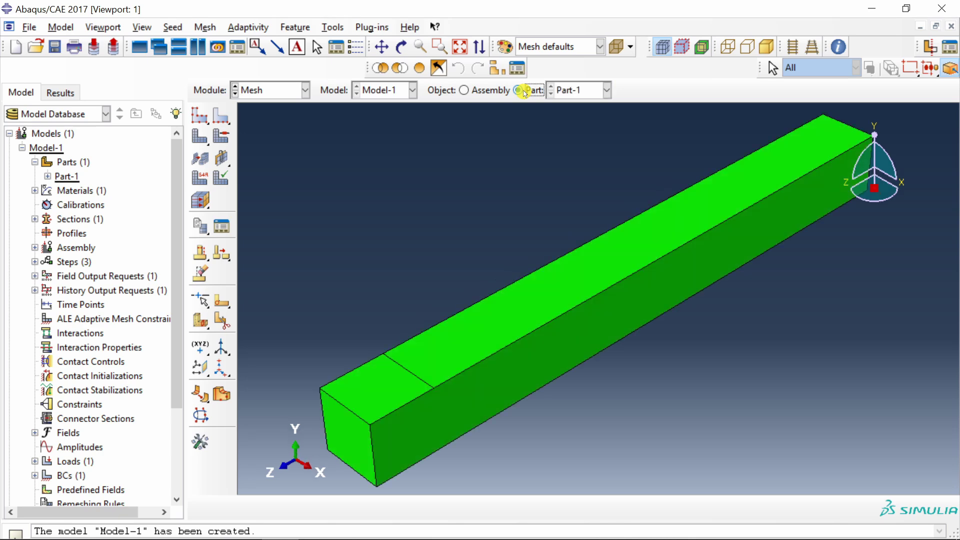
click(201, 119)
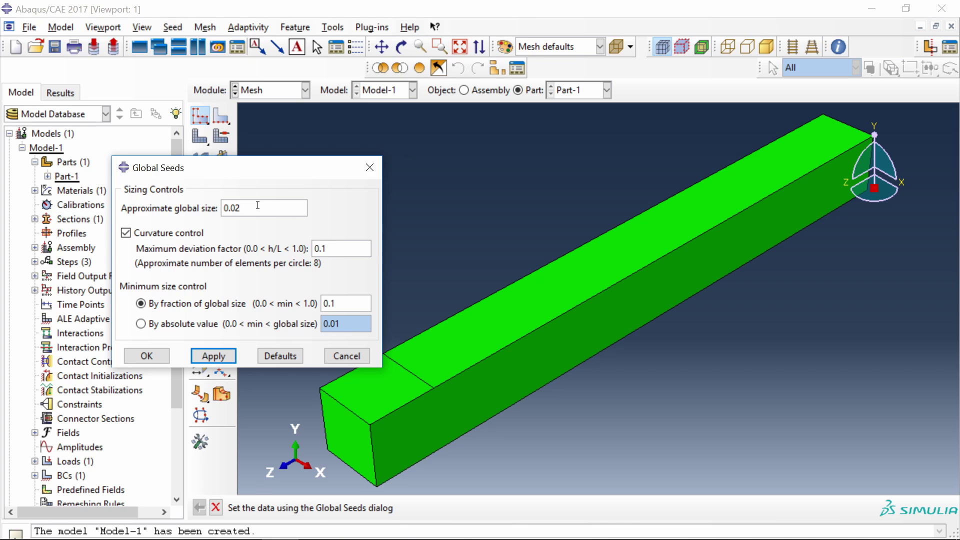
click(210, 357)
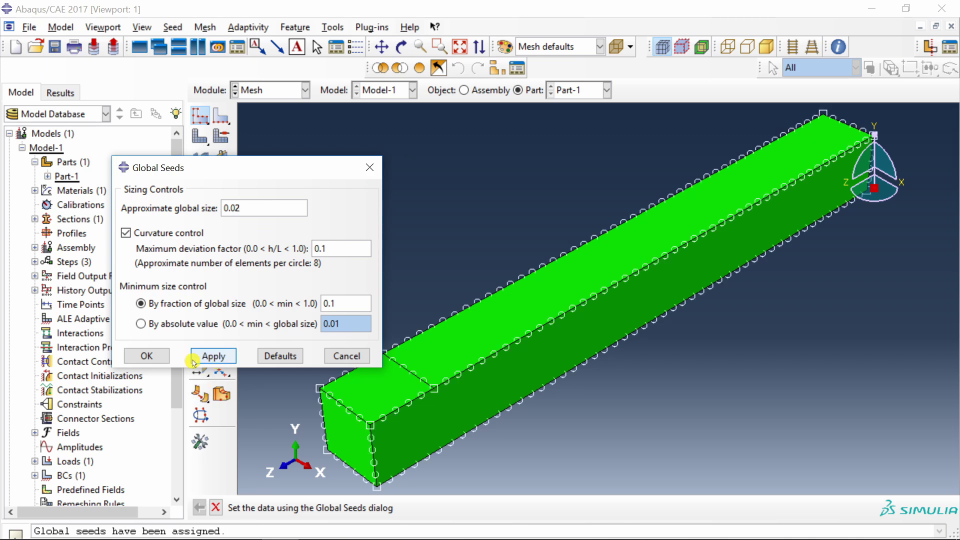
click(157, 359)
click(201, 137)
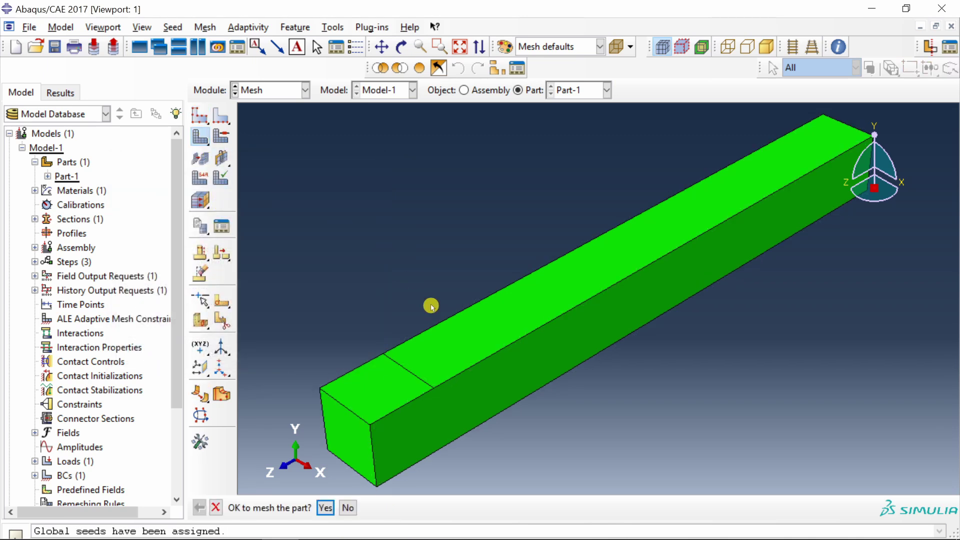
middle_click(353, 245)
Step: Assign C3D8R linear reduced-integration brick elements to the whole part
click(201, 181)
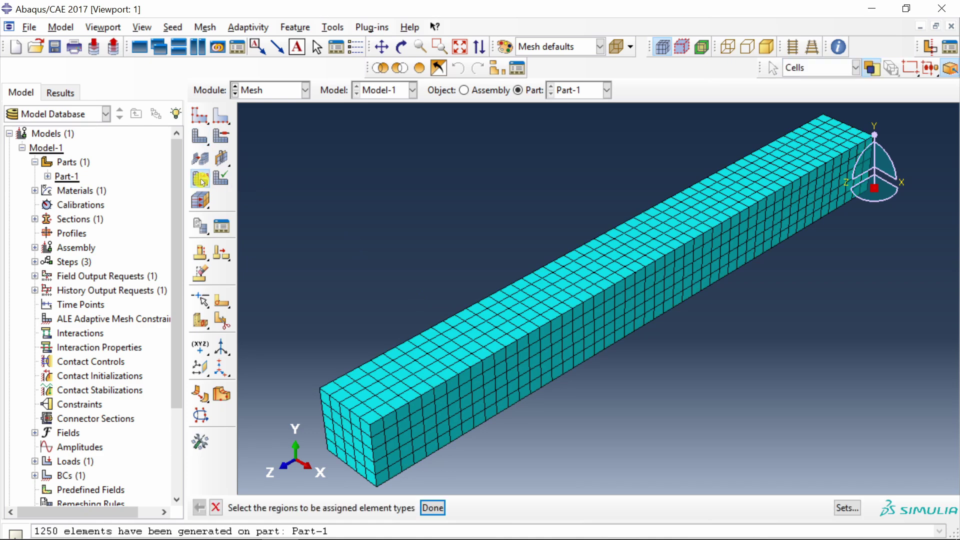
click(462, 357)
middle_click(387, 246)
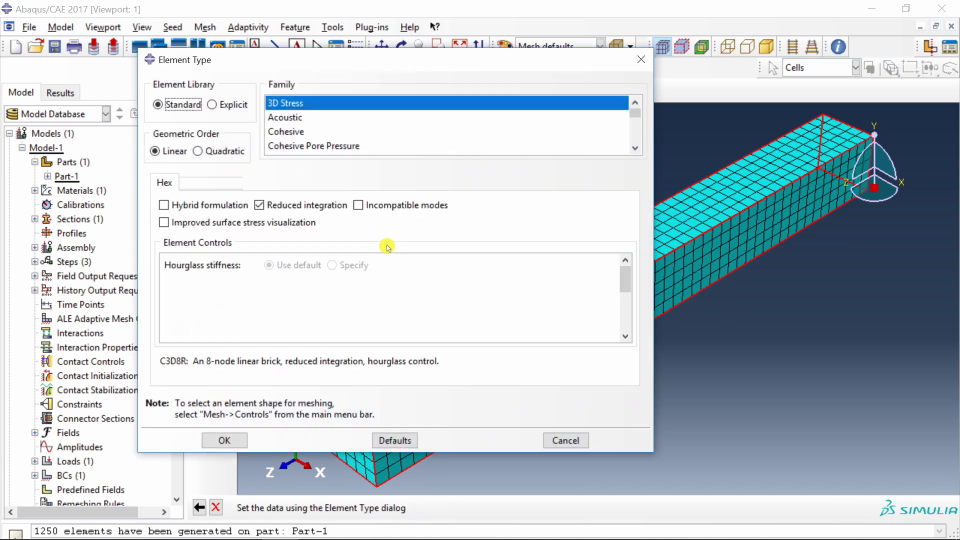
click(234, 438)
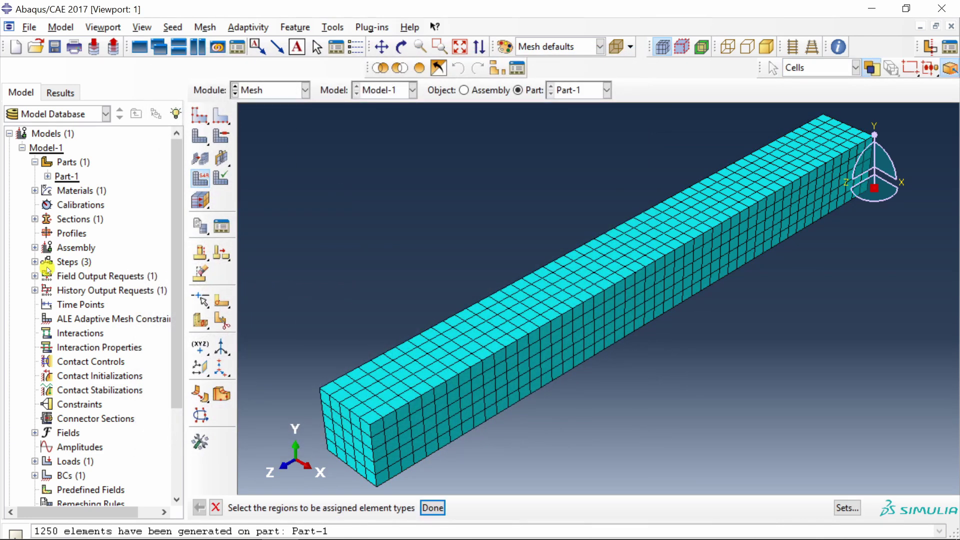
Step: Define node set 'Bar-end' from one corner node at the beam's end
click(35, 247)
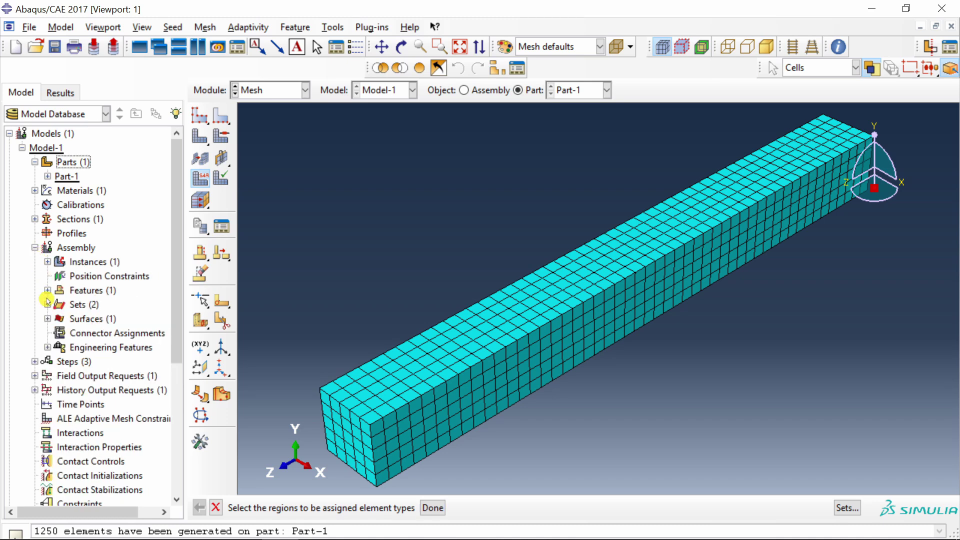
double_click(78, 304)
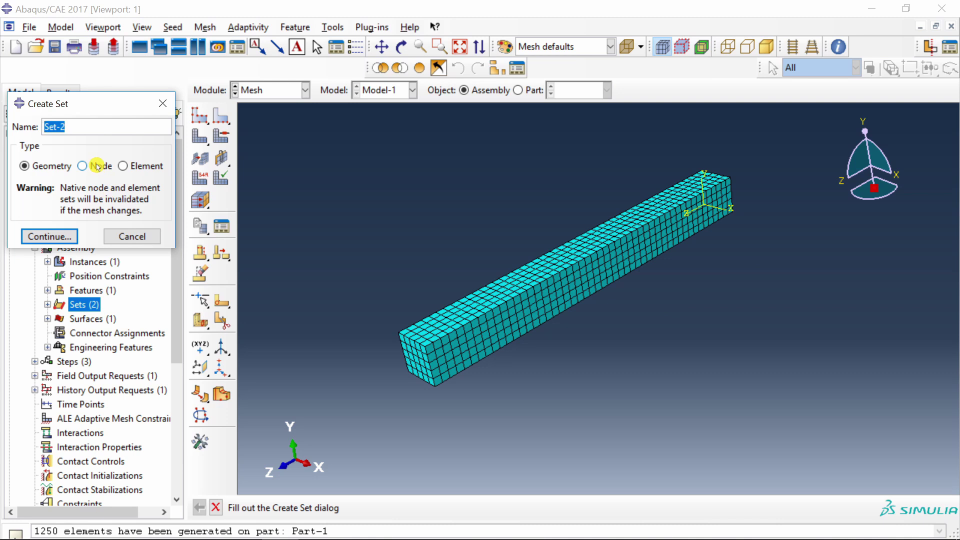
click(83, 166)
text(Bar-end)
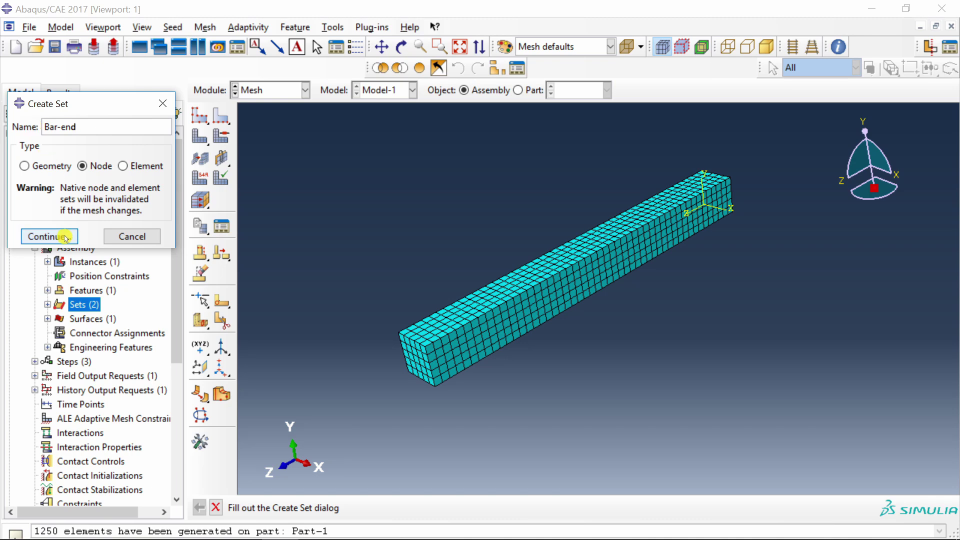
click(49, 236)
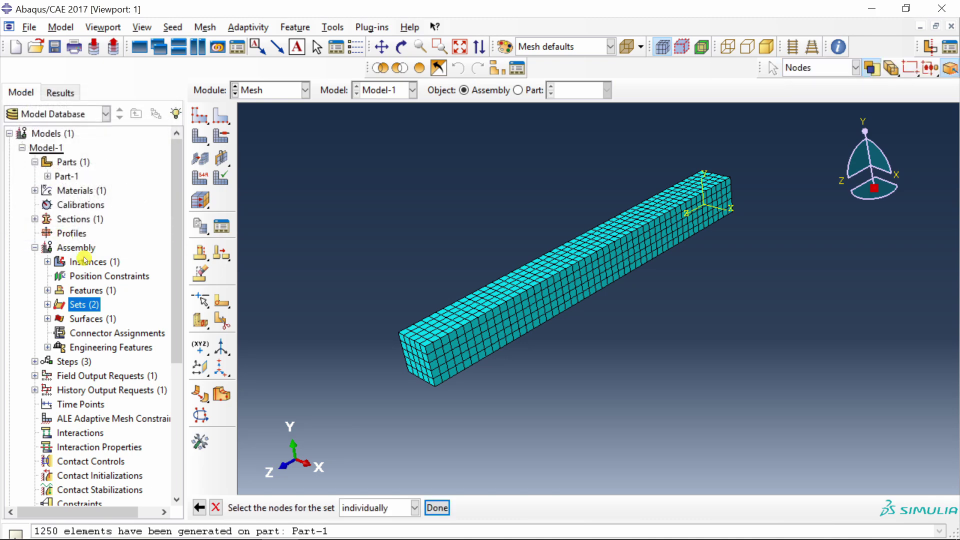
scroll(413, 350, up, 1)
scroll(410, 345, up, 2)
scroll(409, 345, up, 1)
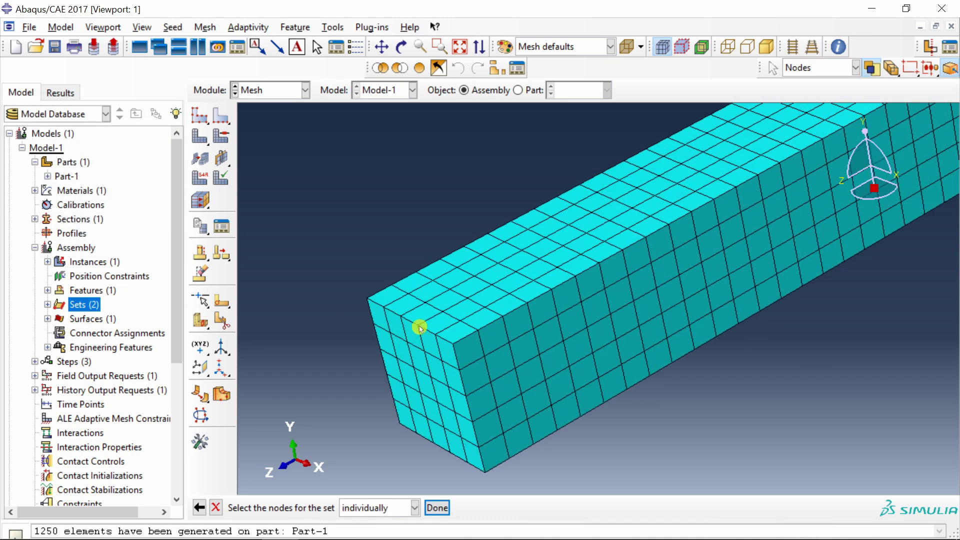
click(417, 326)
middle_click(326, 270)
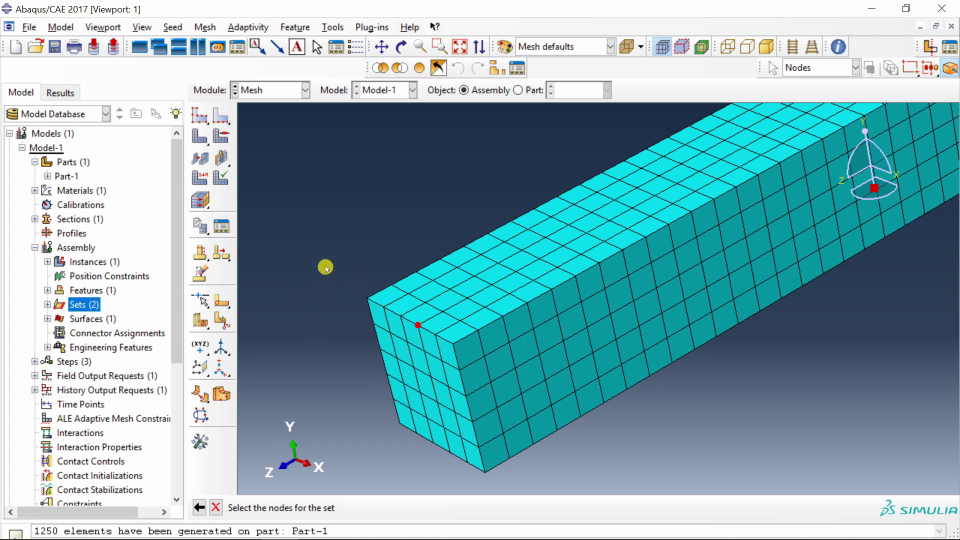
scroll(66, 309, down, 1)
scroll(67, 309, down, 3)
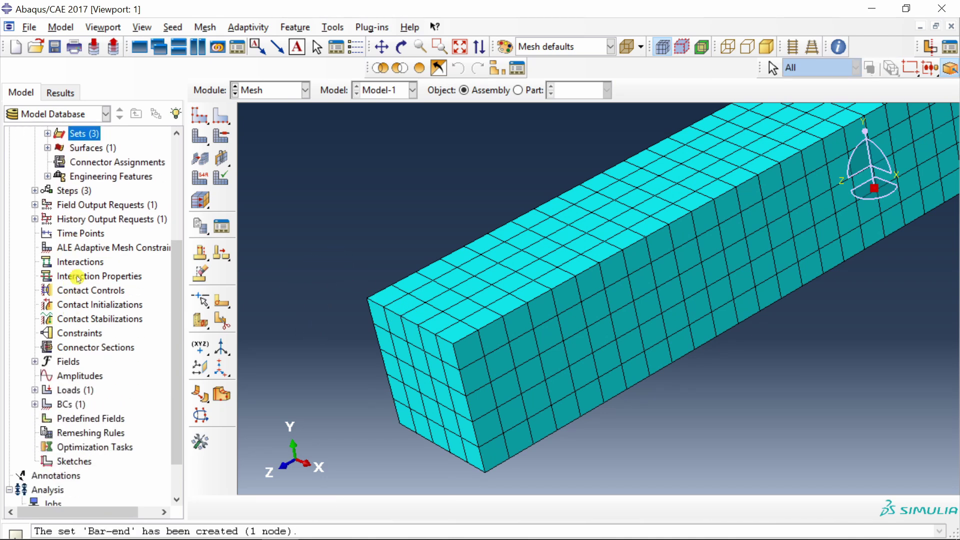
Step: Create history output H-Output-2 recording U2 for the Bar-end set
double_click(112, 219)
click(43, 304)
click(203, 128)
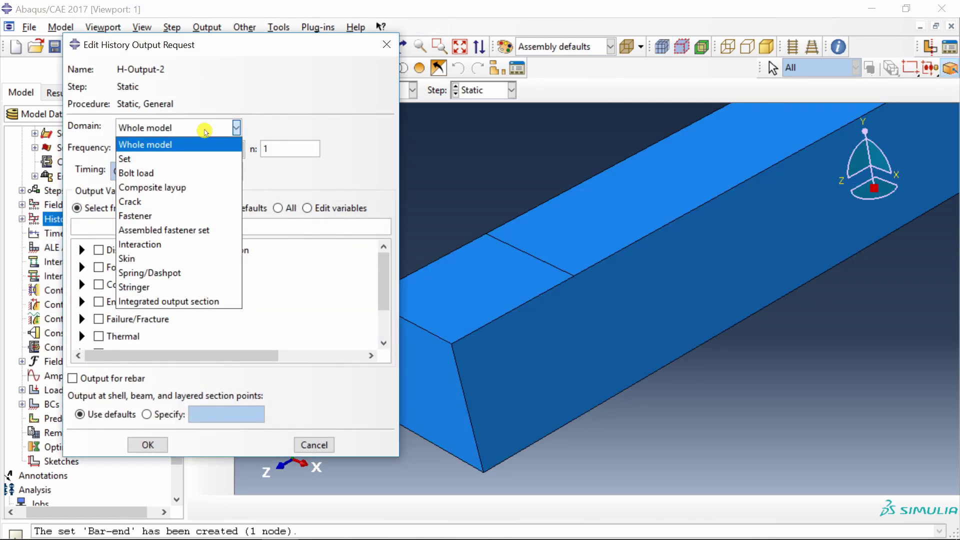
click(167, 157)
click(300, 129)
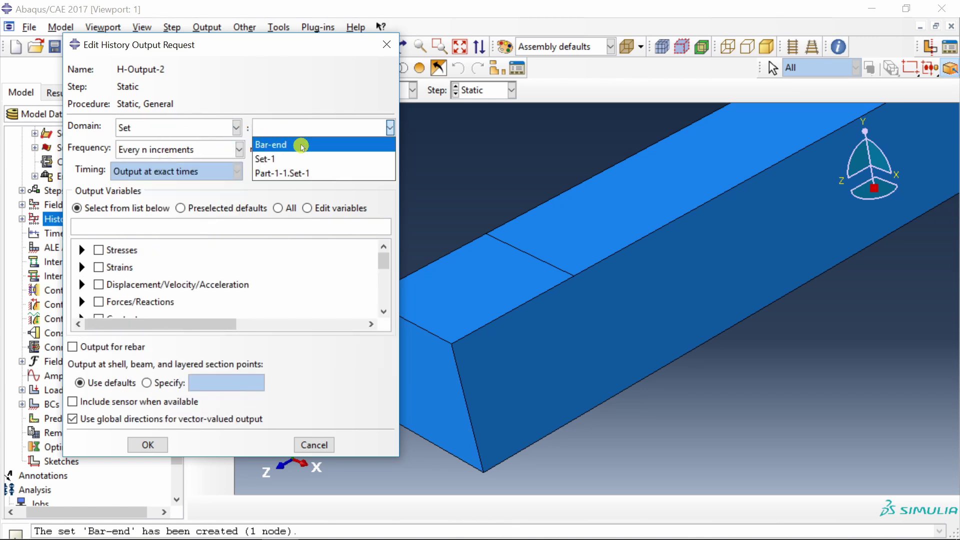
click(302, 143)
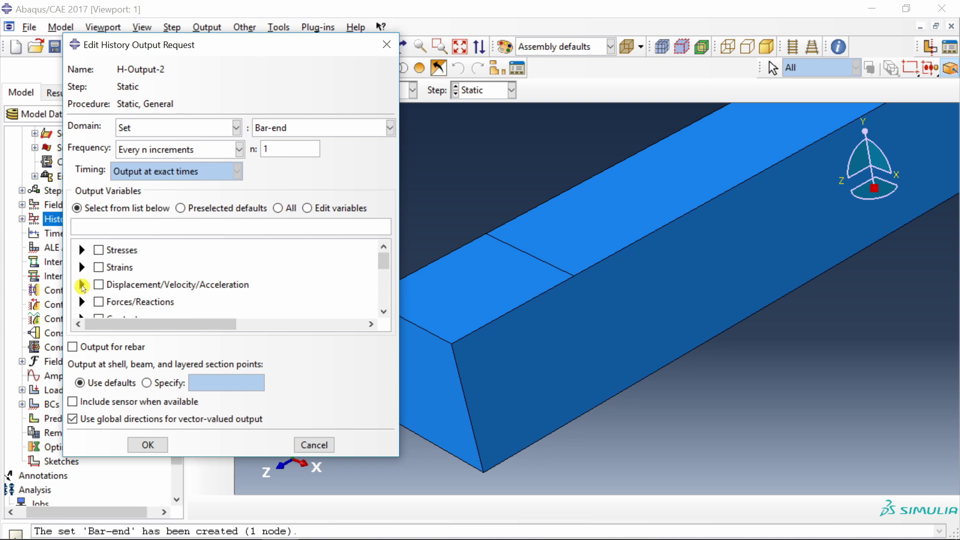
click(83, 285)
click(99, 298)
scroll(150, 288, down, 2)
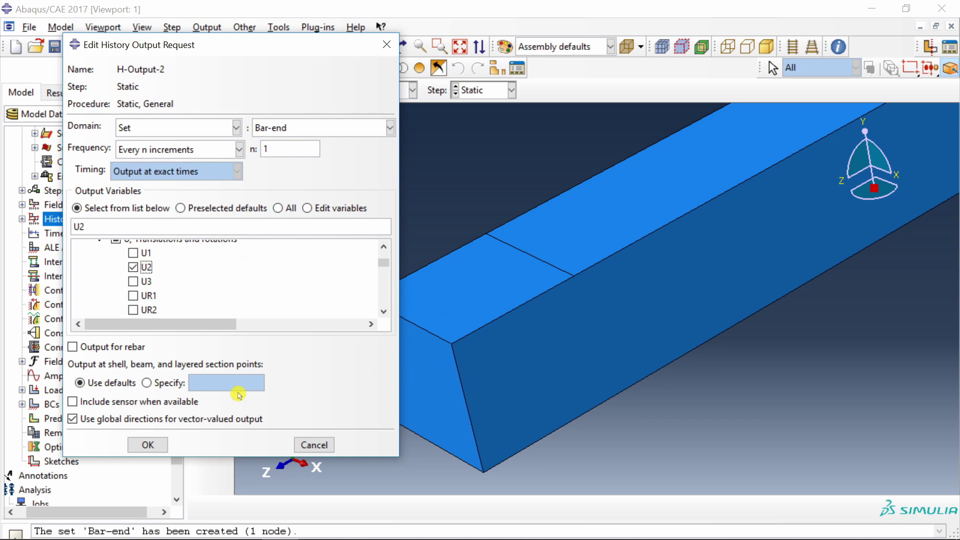
click(148, 444)
scroll(133, 324, down, 2)
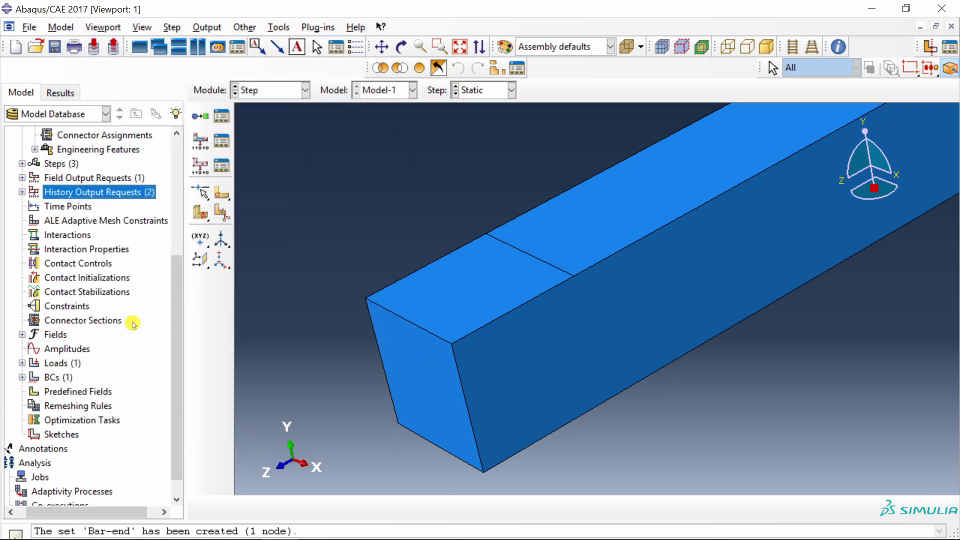
Step: Create the job Damping_job for Model-1
double_click(41, 457)
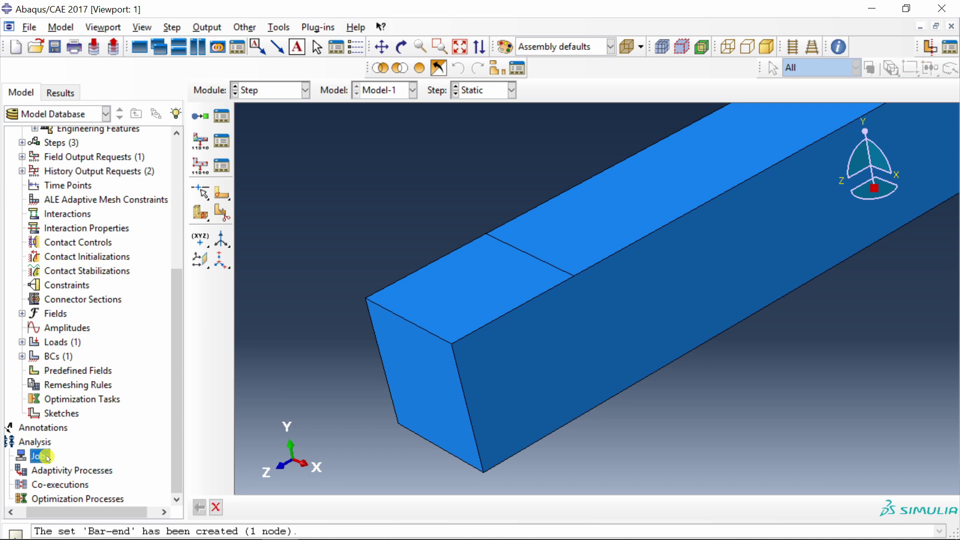
text(Damping_job)
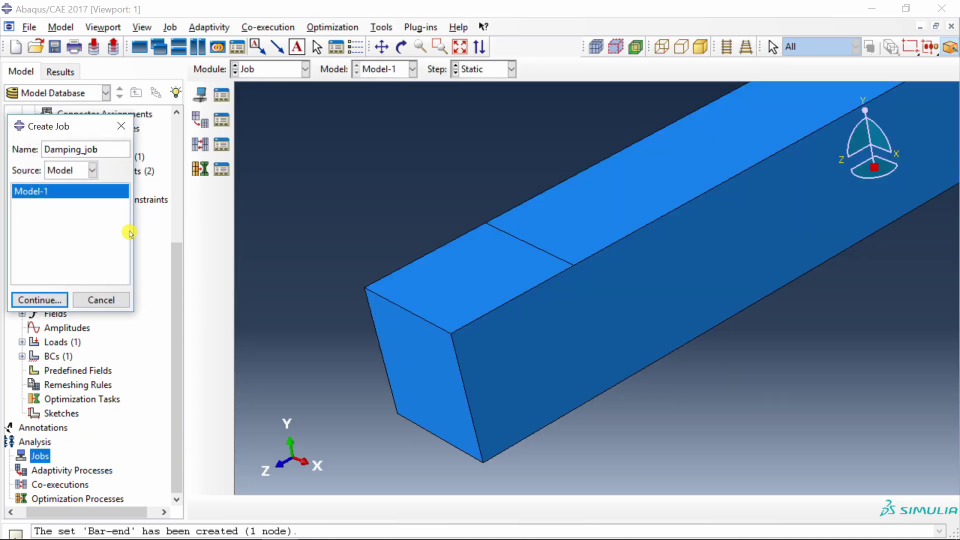
click(41, 300)
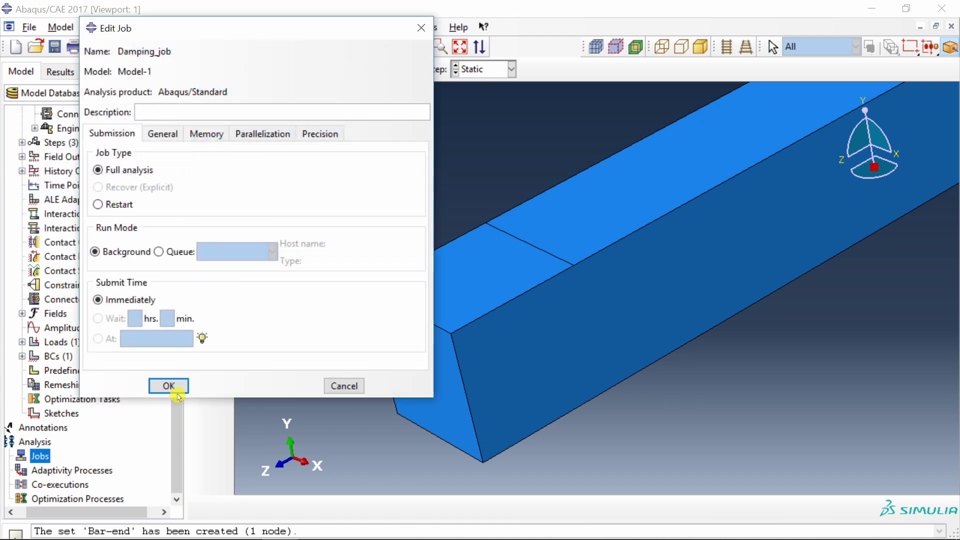
click(169, 386)
Step: Submit Damping_job and dismiss the monitor once it completes
click(56, 470)
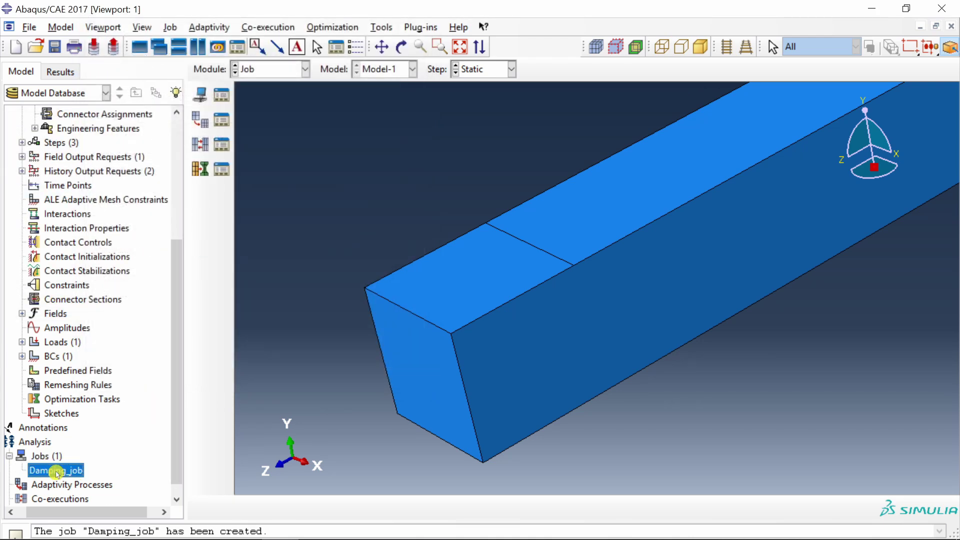
right_click(56, 472)
click(75, 483)
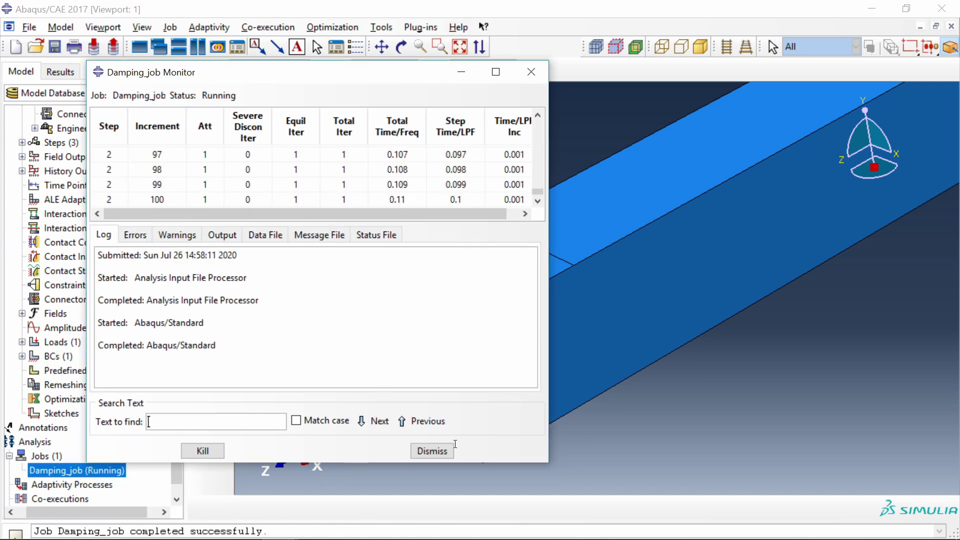
click(433, 451)
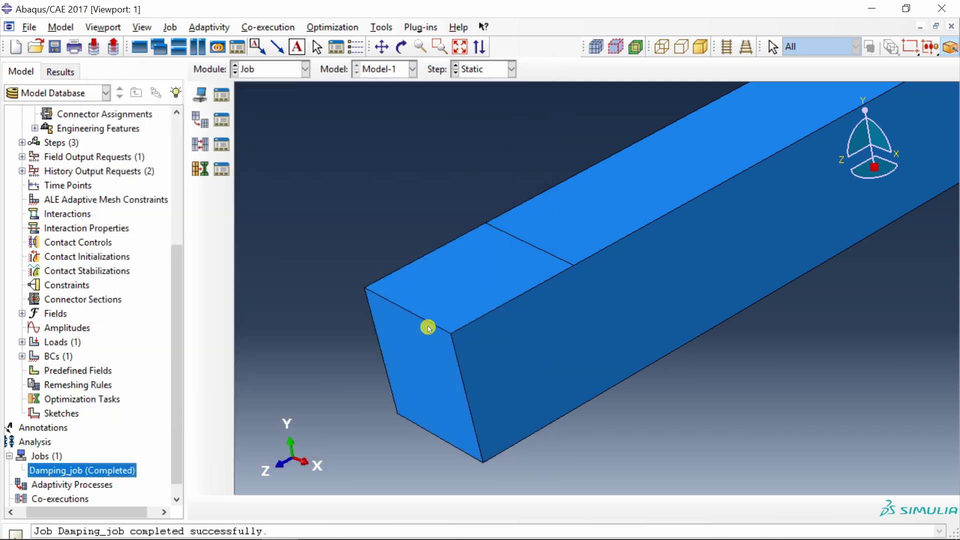
Step: Open the Damping_job results as a Mises stress contour and play the time-history animation
right_click(132, 471)
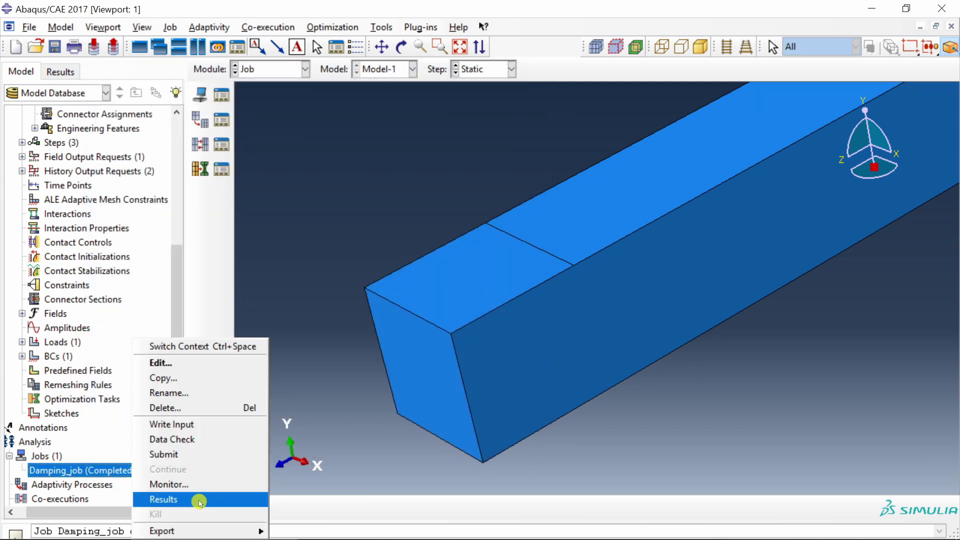
click(199, 500)
click(200, 186)
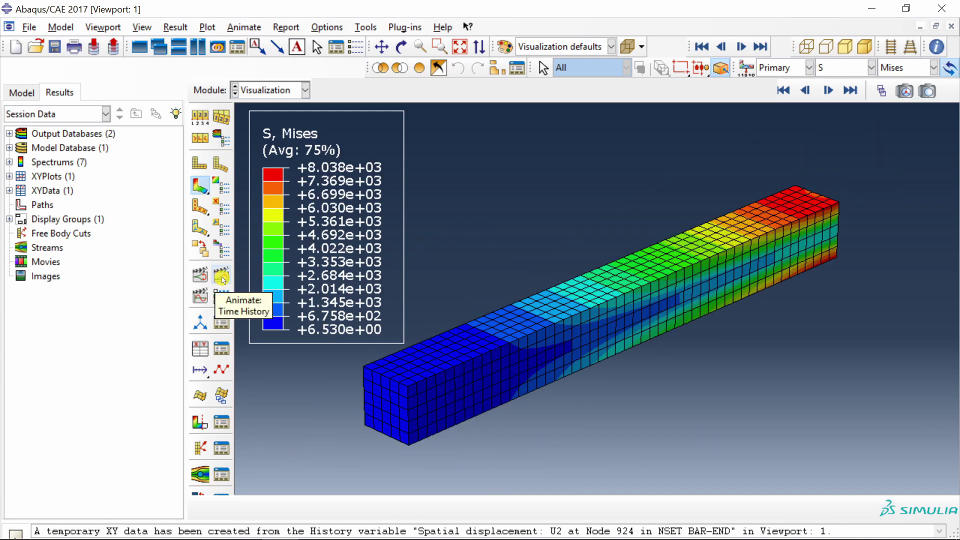
click(221, 277)
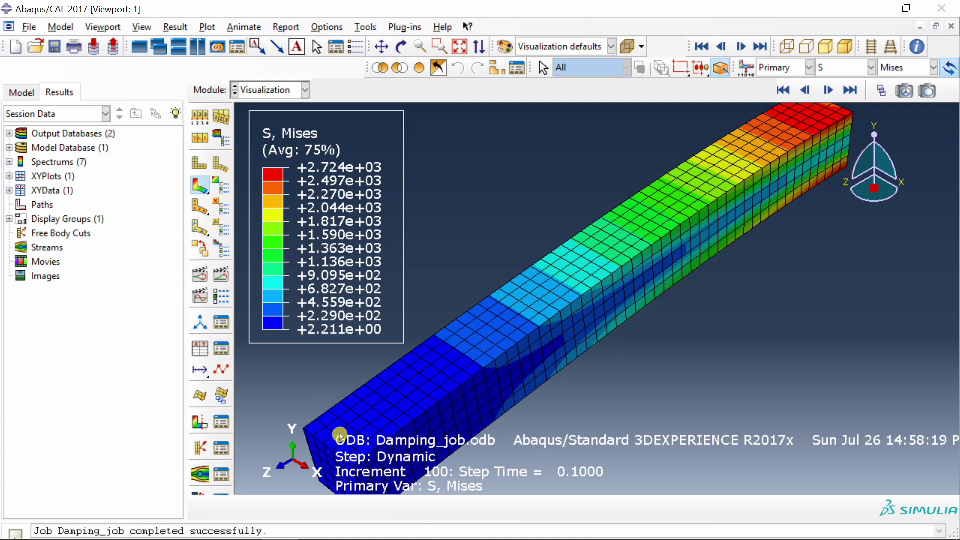
Step: Plot the ODB history output of spatial displacement U2 at Bar-end Node 924 as an XY curve
click(201, 350)
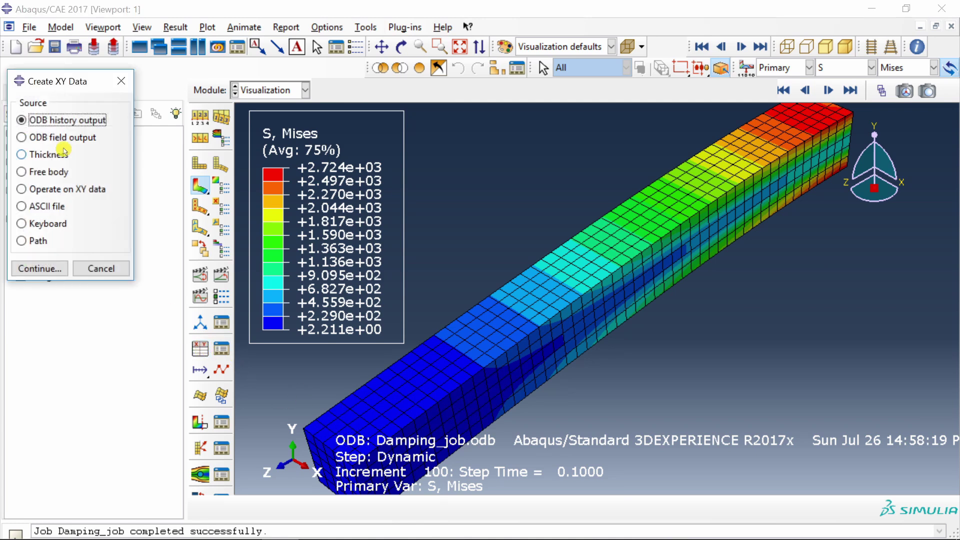
click(45, 270)
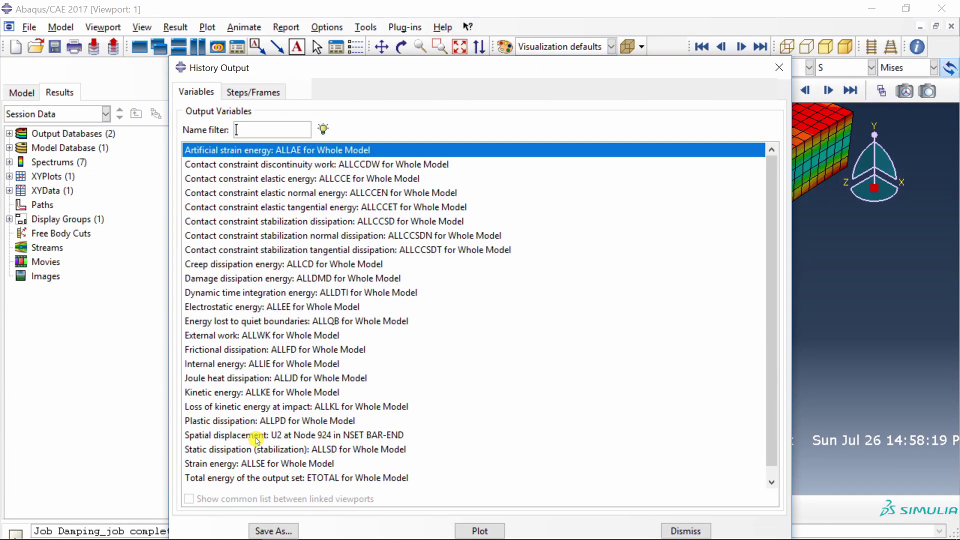
click(255, 437)
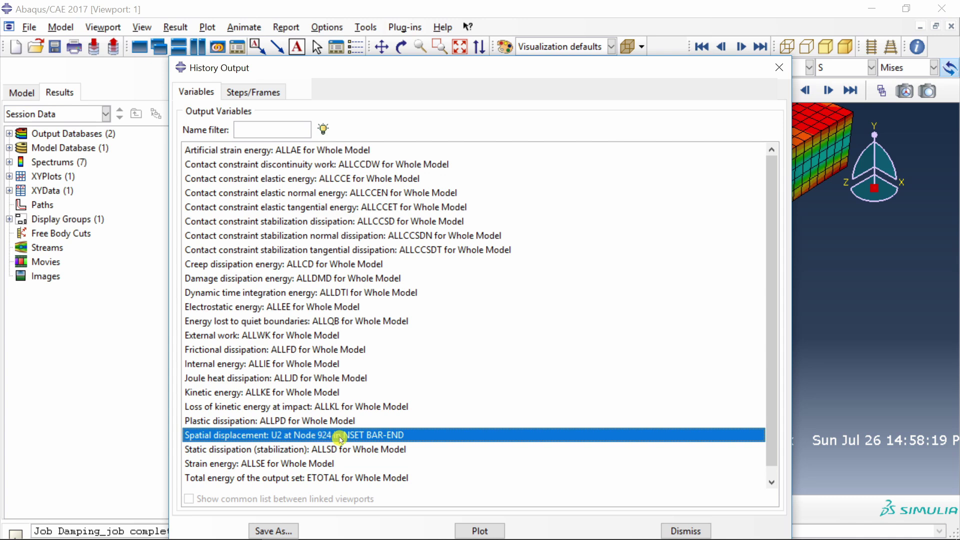
click(477, 531)
click(778, 68)
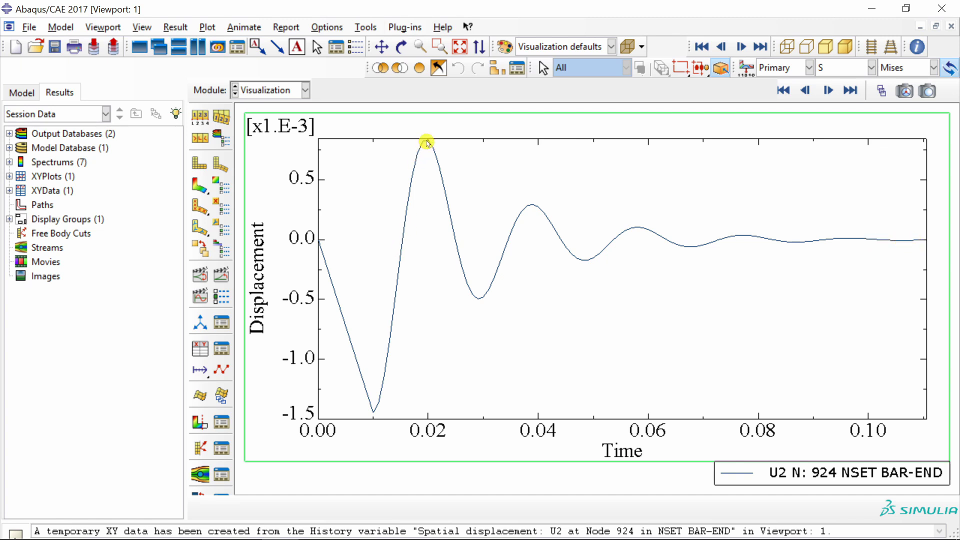
click(439, 70)
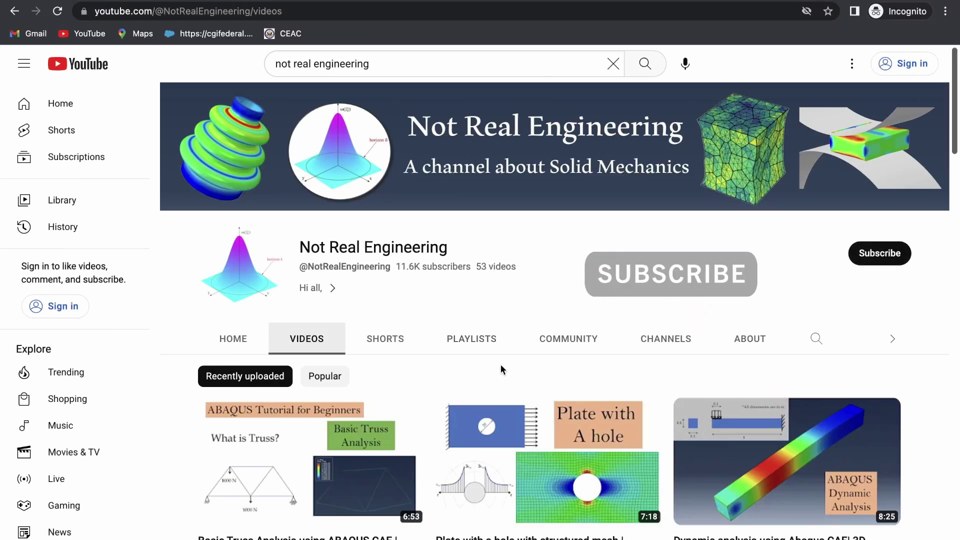
click(479, 349)
scroll(484, 389, down, 2)
scroll(484, 389, down, 1)
scroll(485, 390, down, 1)
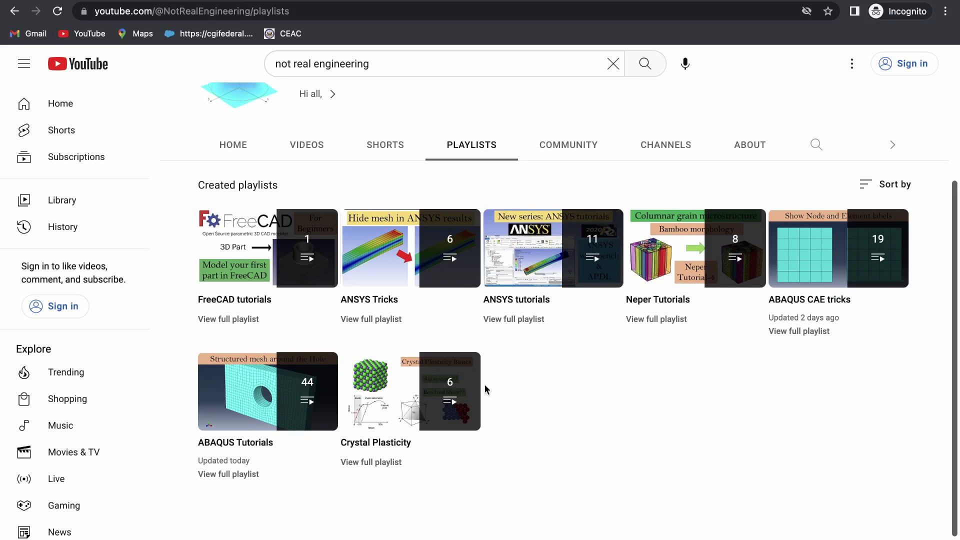
scroll(485, 384, up, 3)
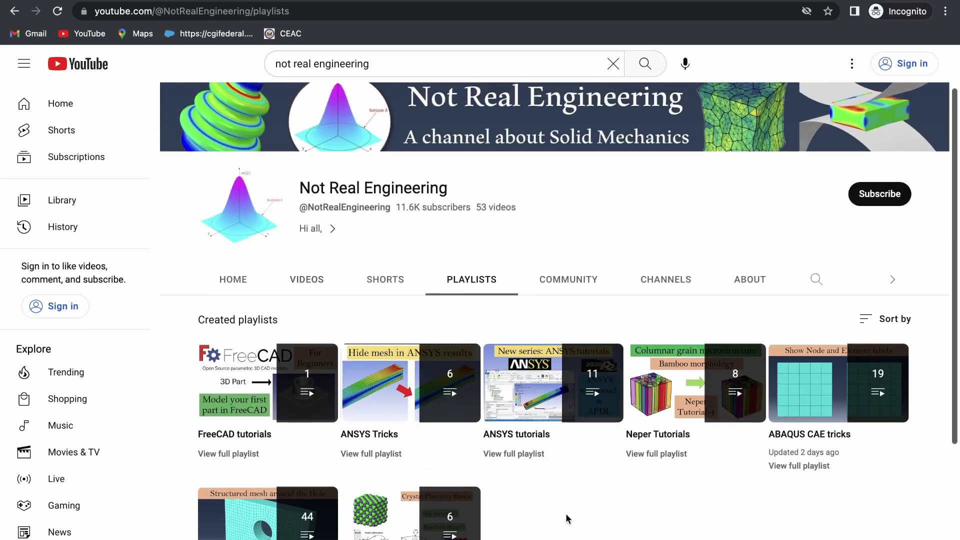
scroll(565, 523, down, 1)
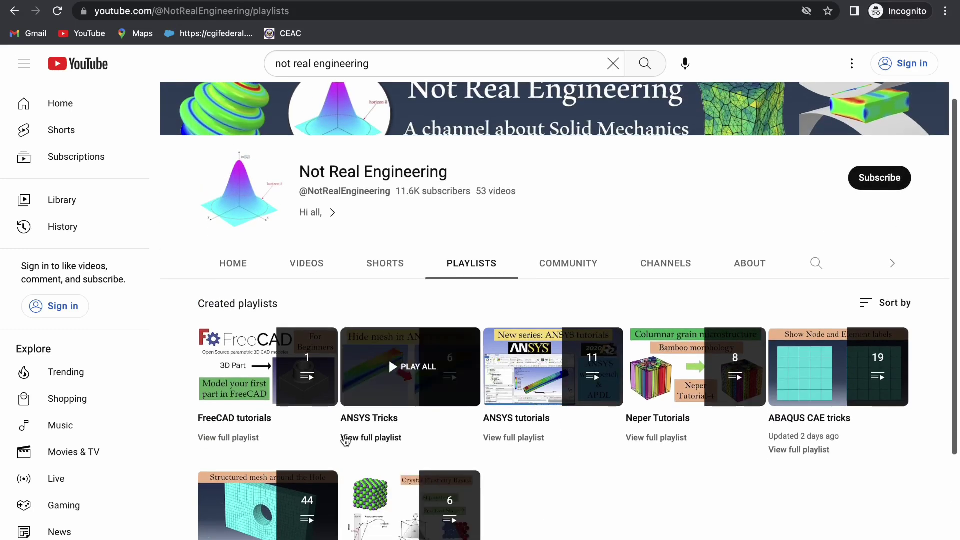
mouse_move(553, 383)
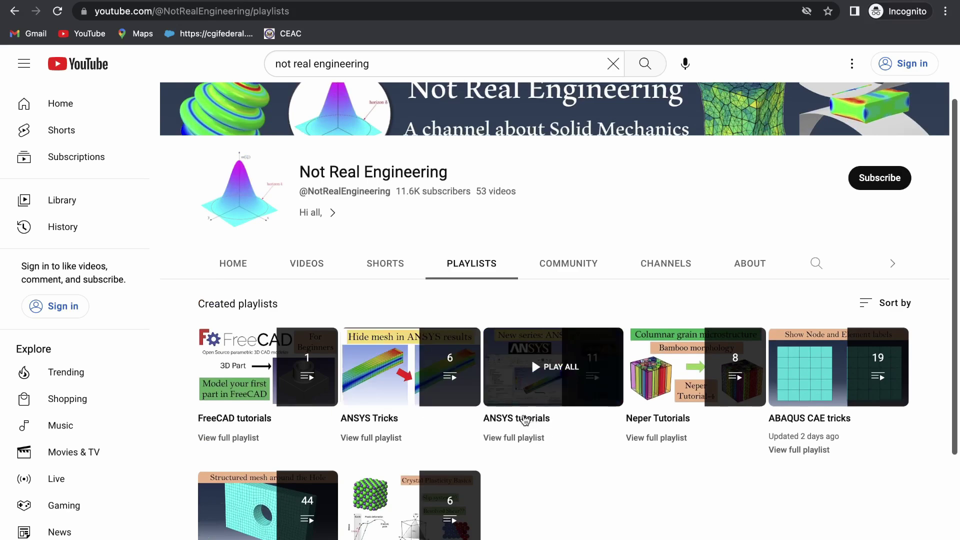
scroll(529, 417, down, 2)
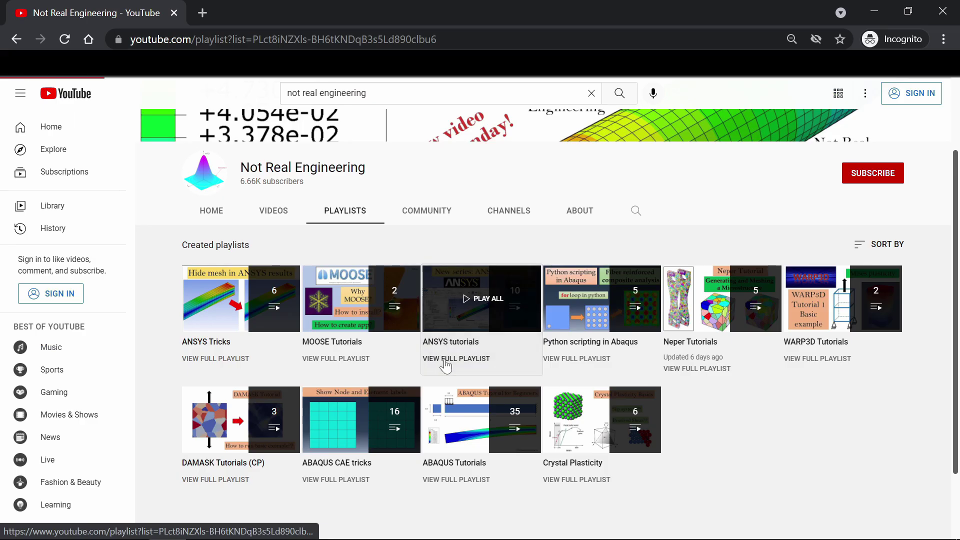
click(445, 360)
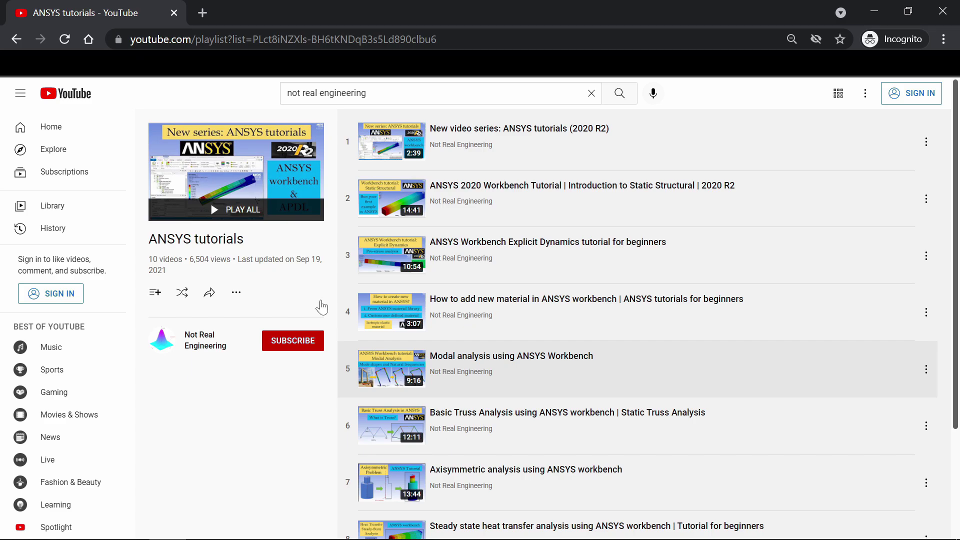